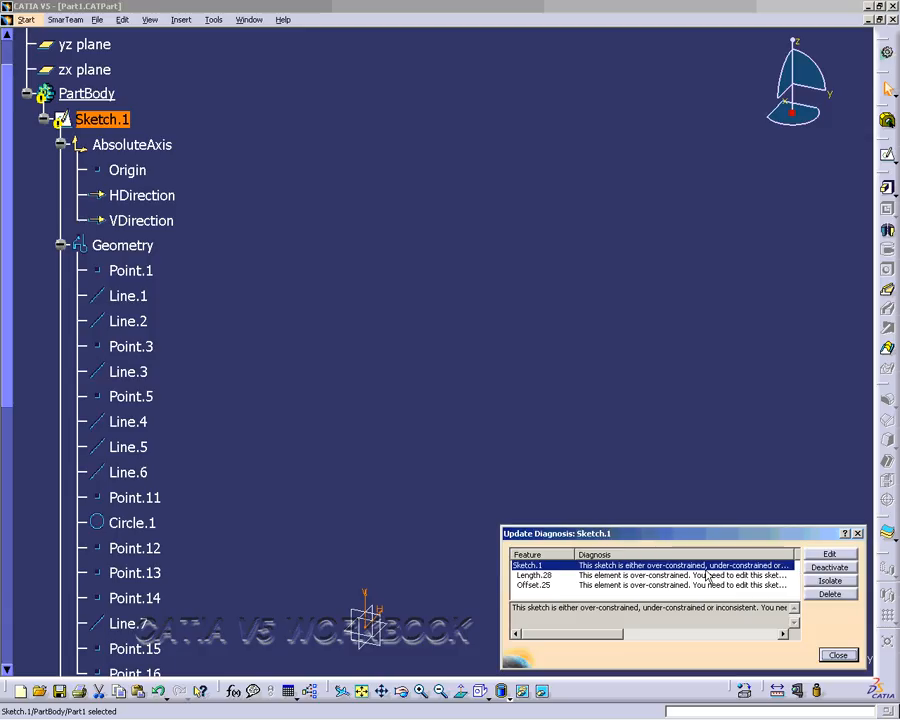
Edit the over-constrained Sketch.1, remove the upper of the two duplicate length dimensions below the horizontal leg, and leave the sketch.
click(829, 554)
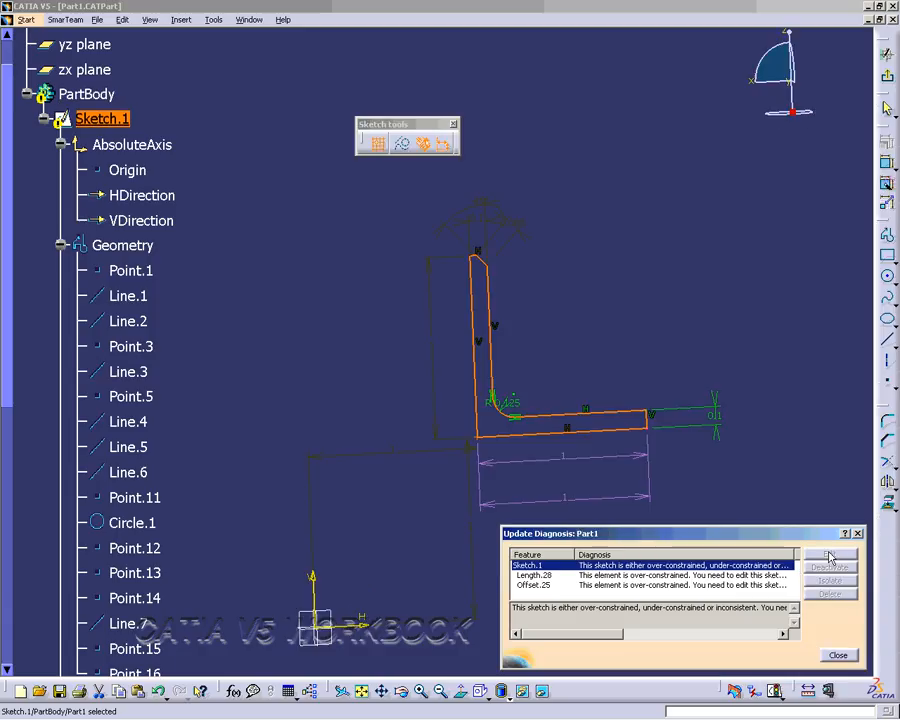
right_click(558, 463)
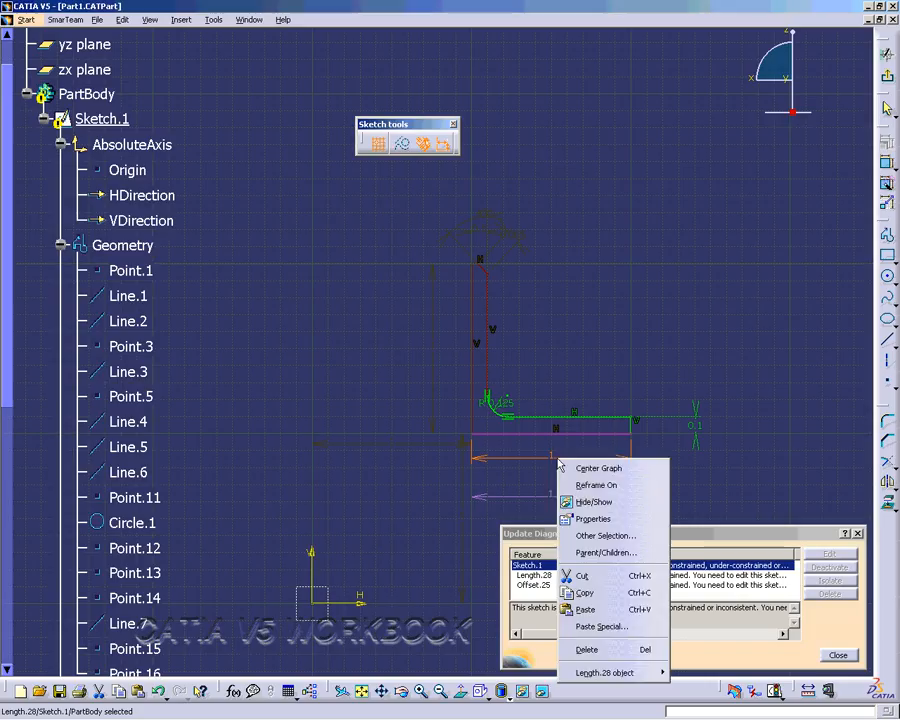
click(583, 576)
click(836, 656)
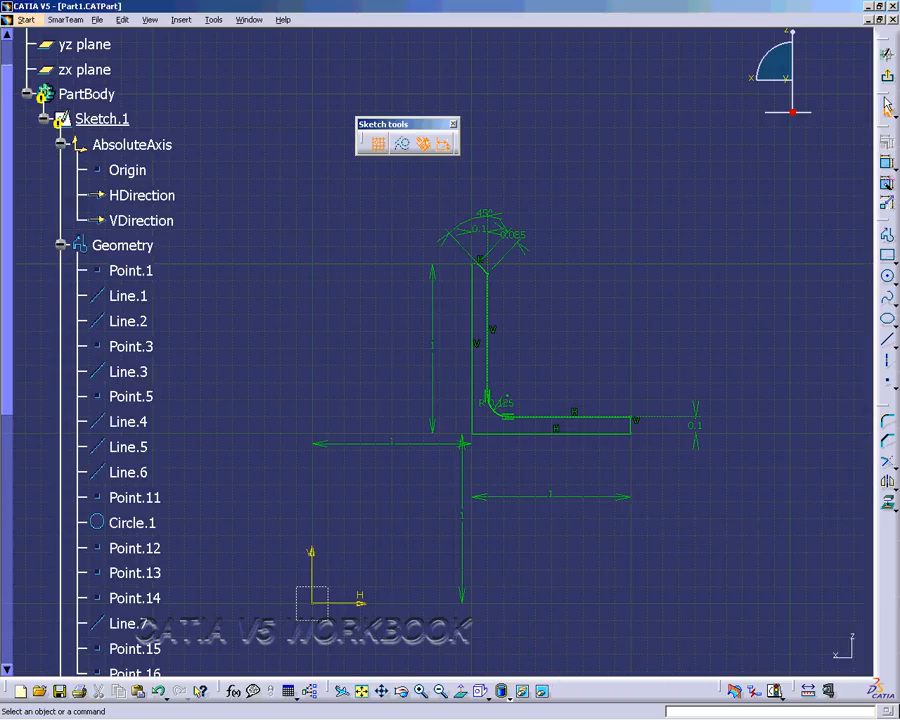
click(886, 141)
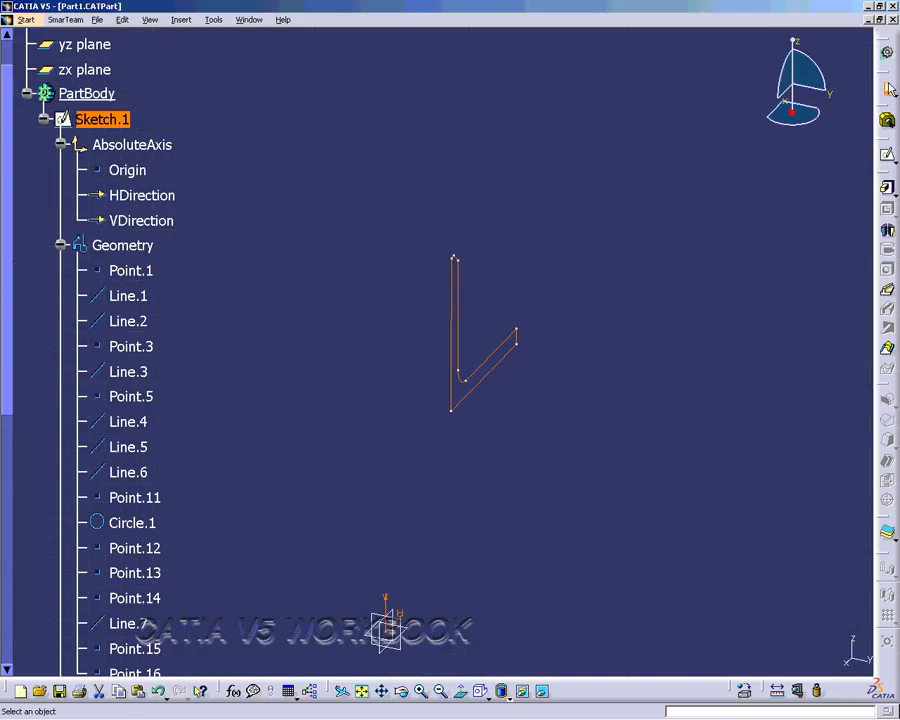
Reopen Sketch.1 and draw a separate small rectangle above the free end of the L profile's horizontal leg.
click(886, 153)
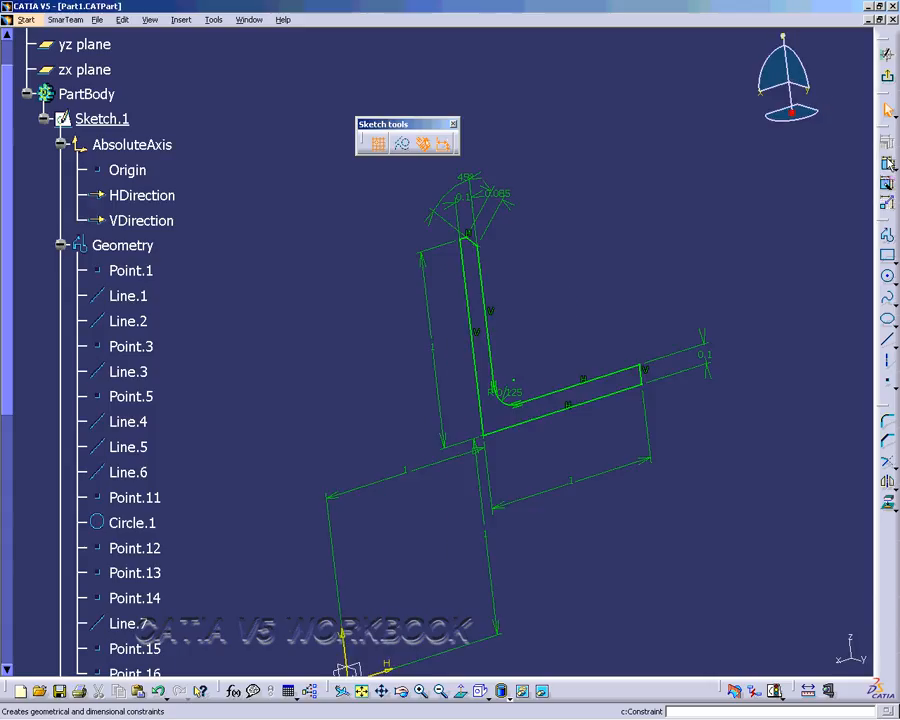
click(886, 256)
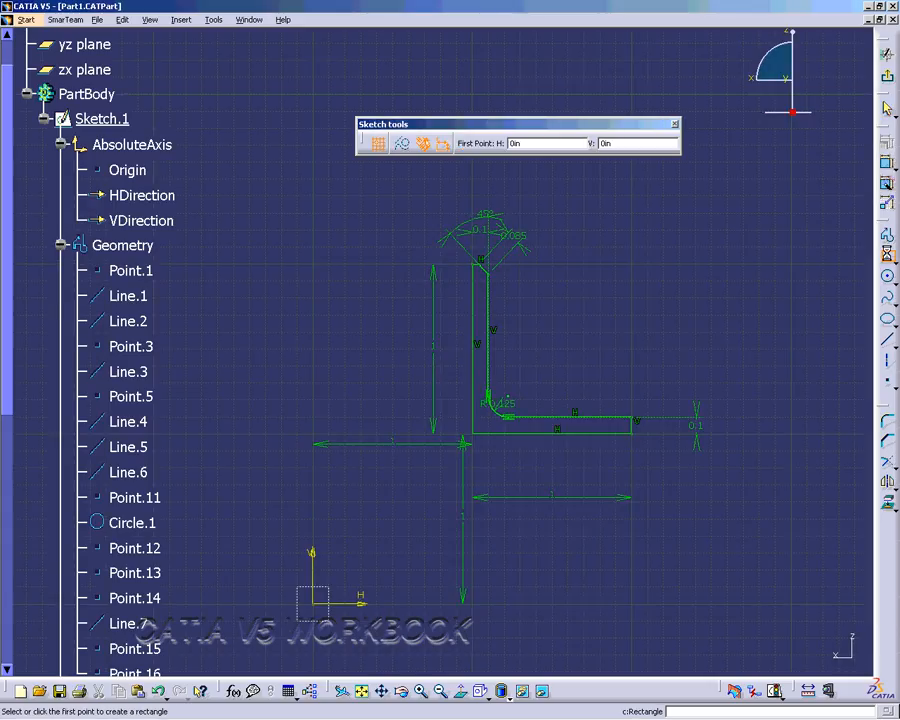
click(632, 260)
click(696, 314)
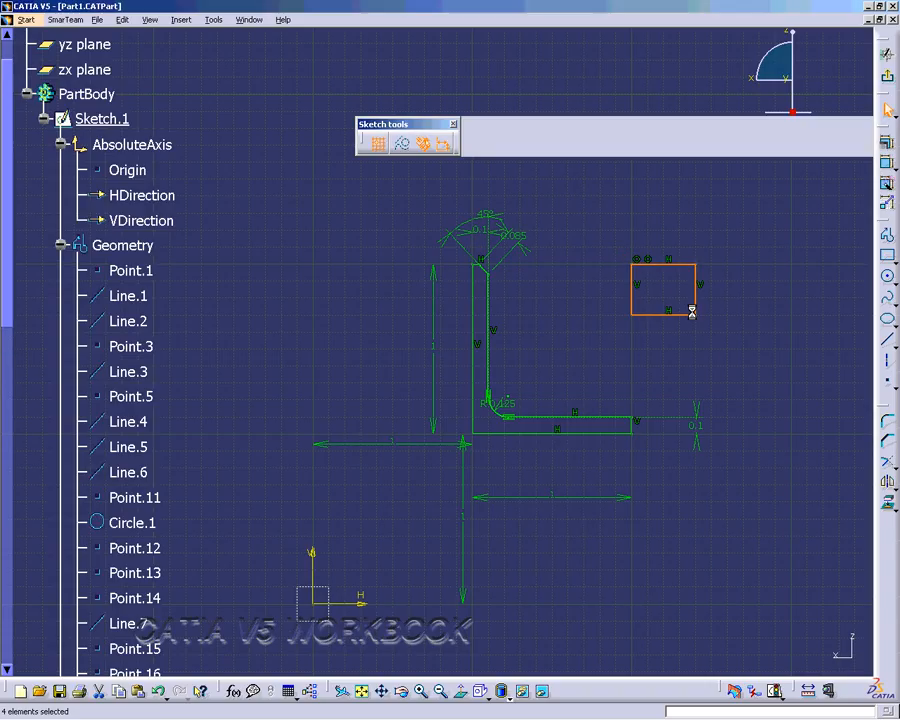
Leave the sketch, preview a 0.787in pad of the L profile together with the rectangle, and cancel it.
click(887, 84)
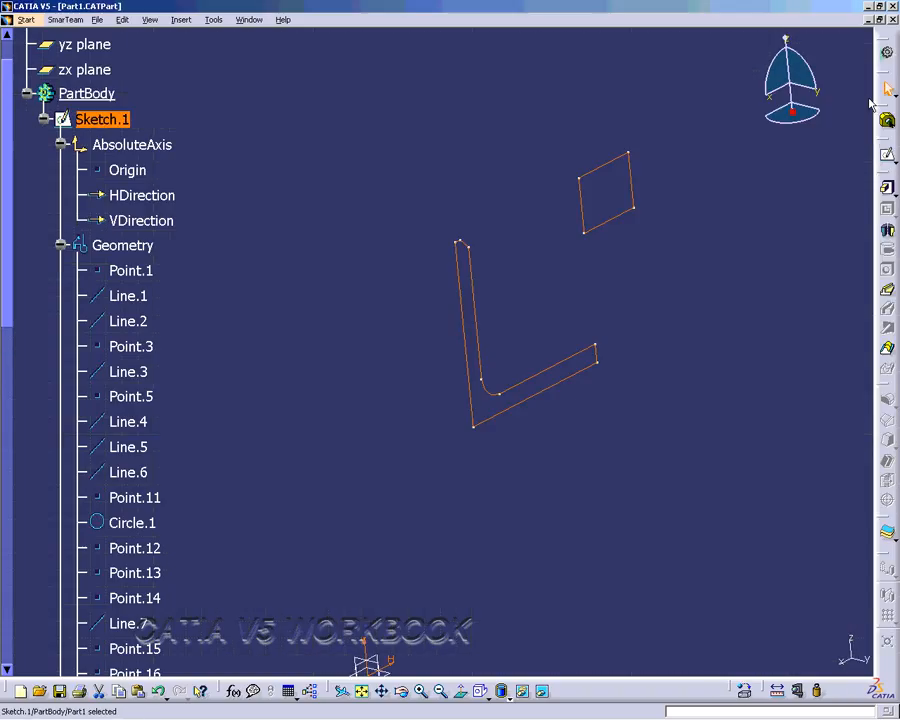
click(887, 190)
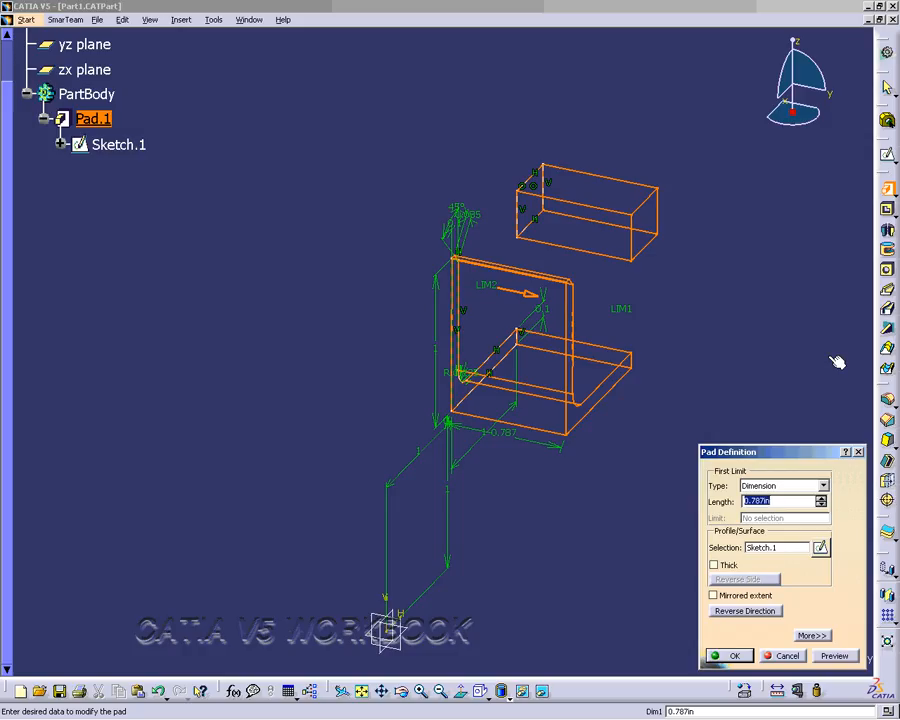
click(783, 656)
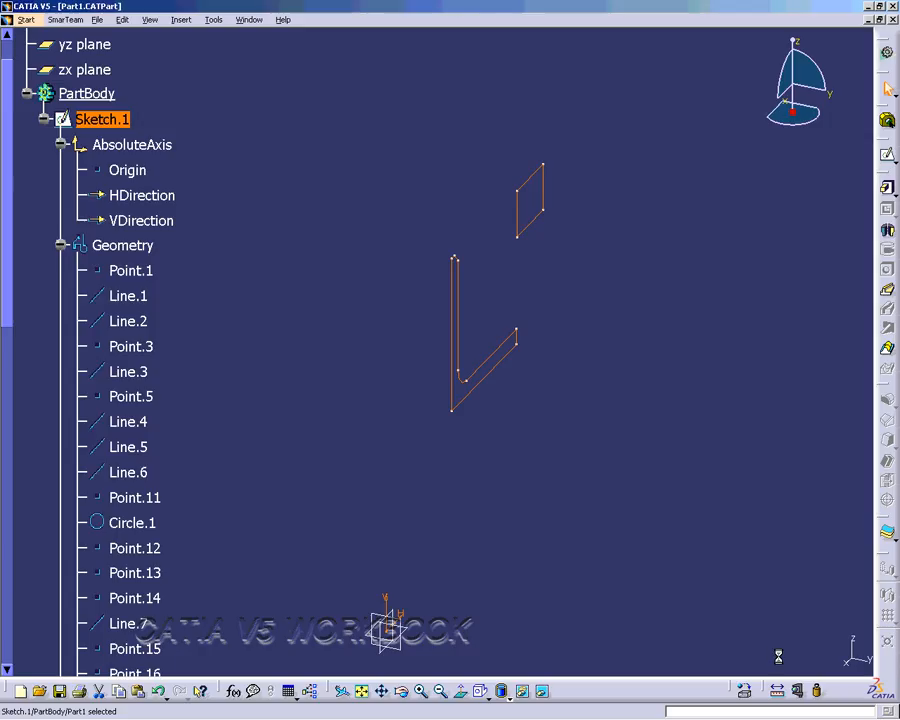
Reopen Sketch.1 and delete all four sides of the separate rectangle.
click(885, 158)
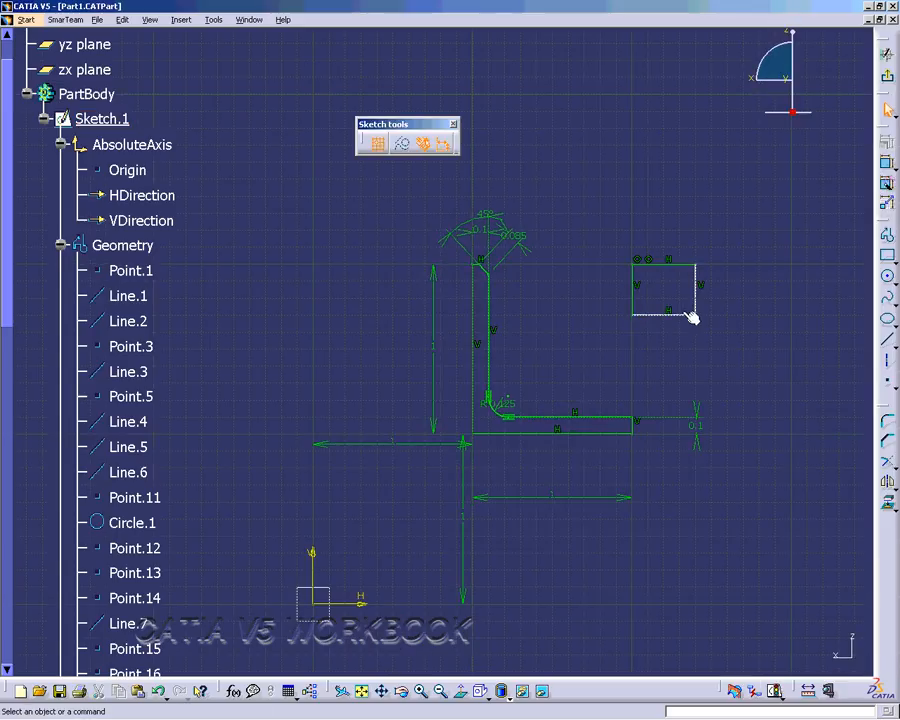
click(688, 317)
right_click(683, 317)
click(710, 428)
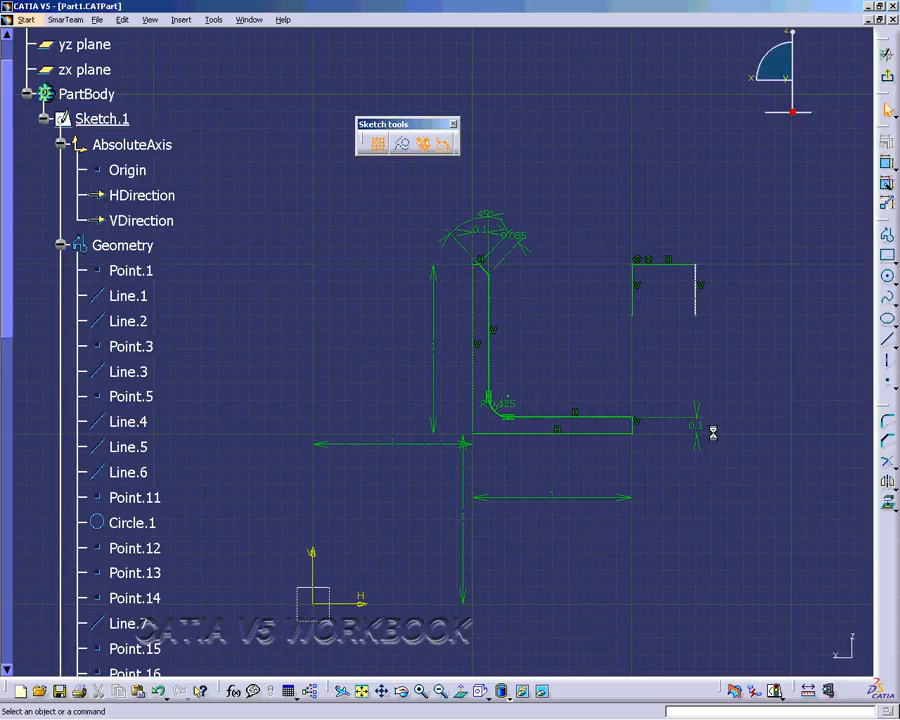
drag(734, 343, 680, 325)
click(887, 112)
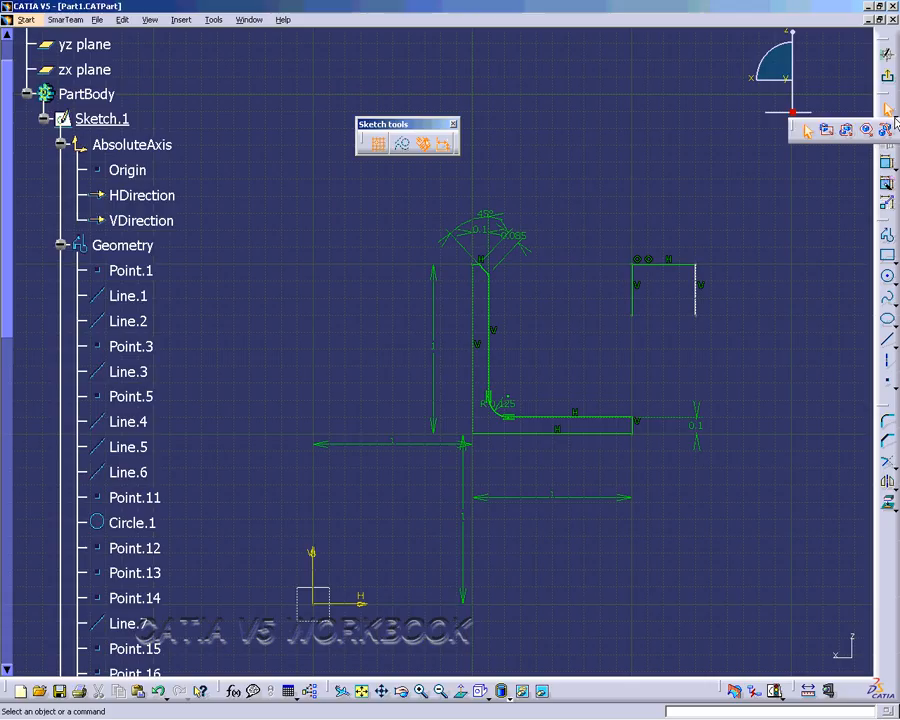
click(886, 132)
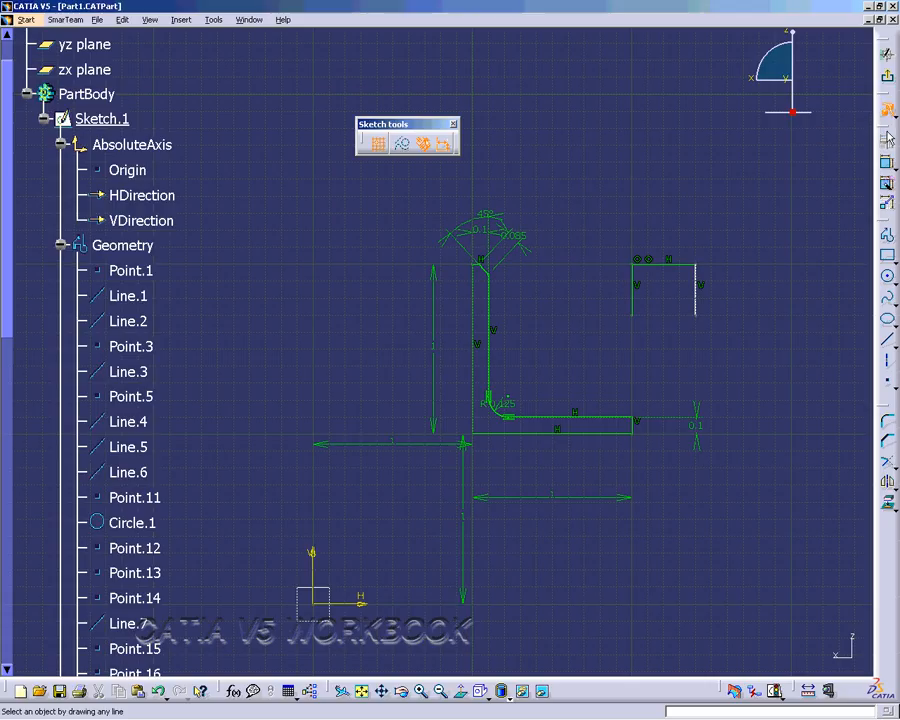
mouse_move(796, 305)
mouse_down()
mouse_move(611, 299)
mouse_move(631, 245)
mouse_move(674, 282)
mouse_up()
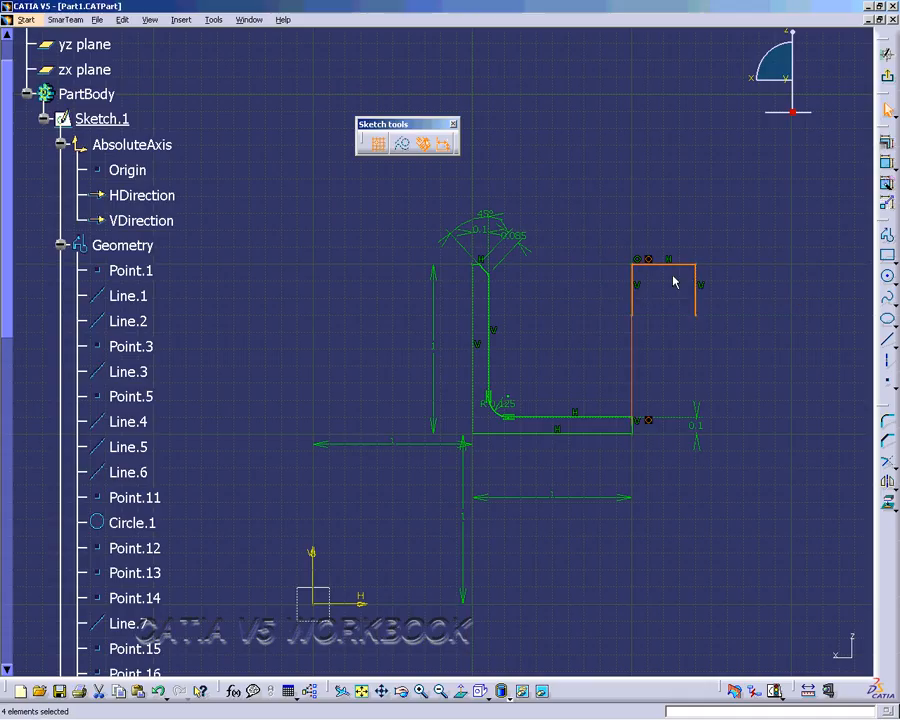
right_click(631, 262)
click(653, 508)
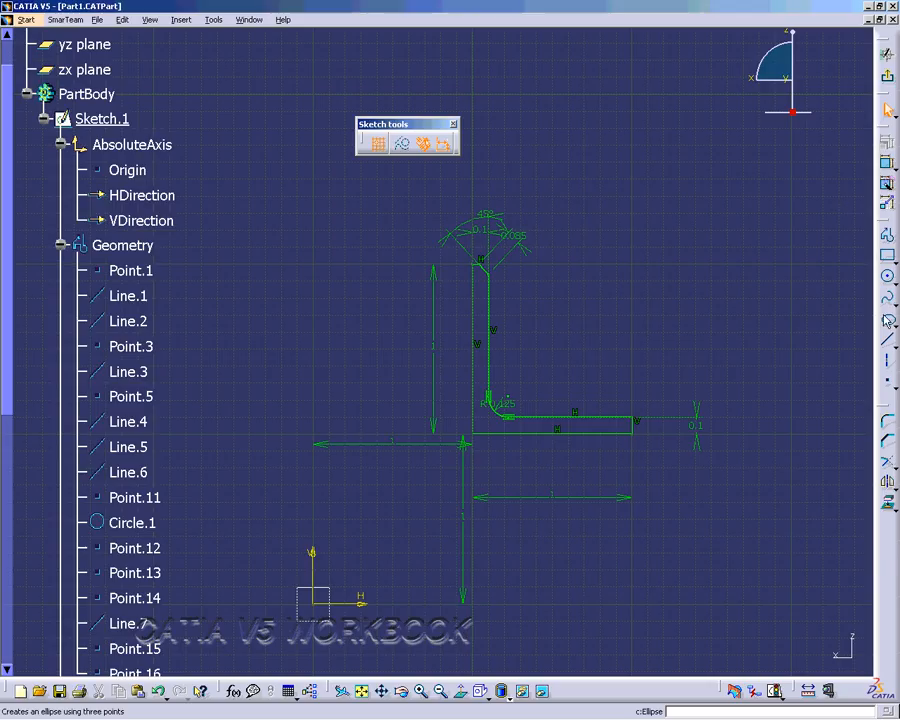
Draw a separate slanted line above the horizontal leg, clear of the L profile.
click(886, 340)
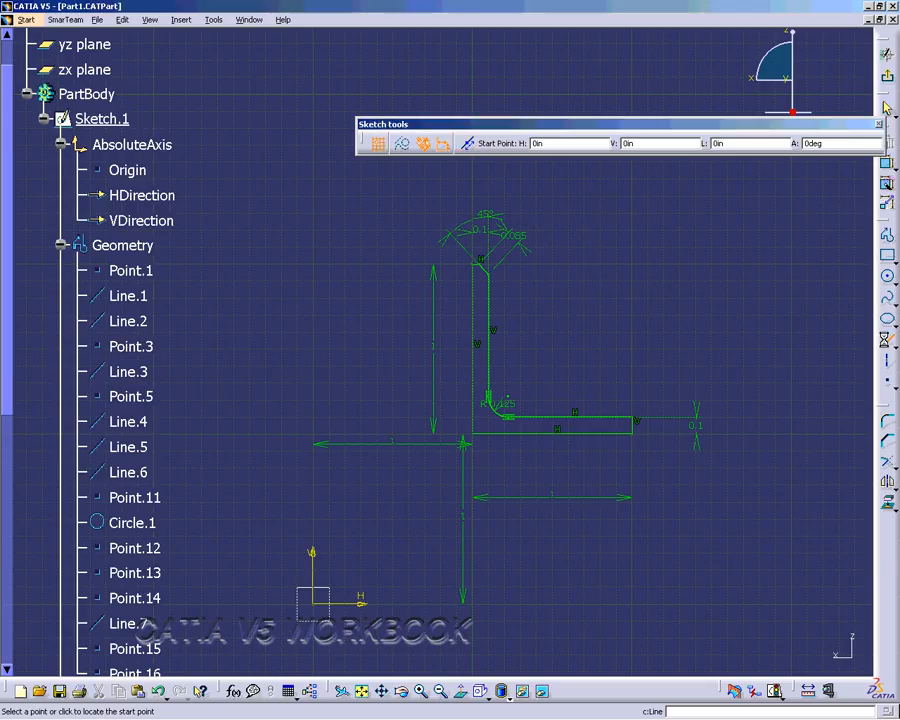
click(604, 260)
click(712, 329)
click(714, 331)
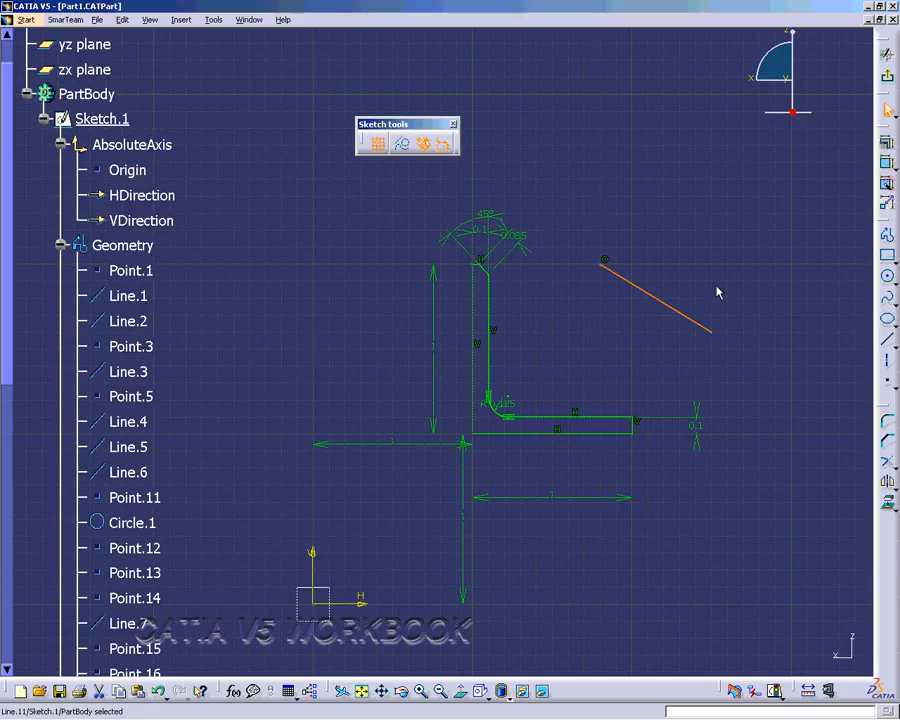
Leave the sketch, try to pad Sketch.1 with the stray slanted line in it, and cancel the pad.
click(886, 53)
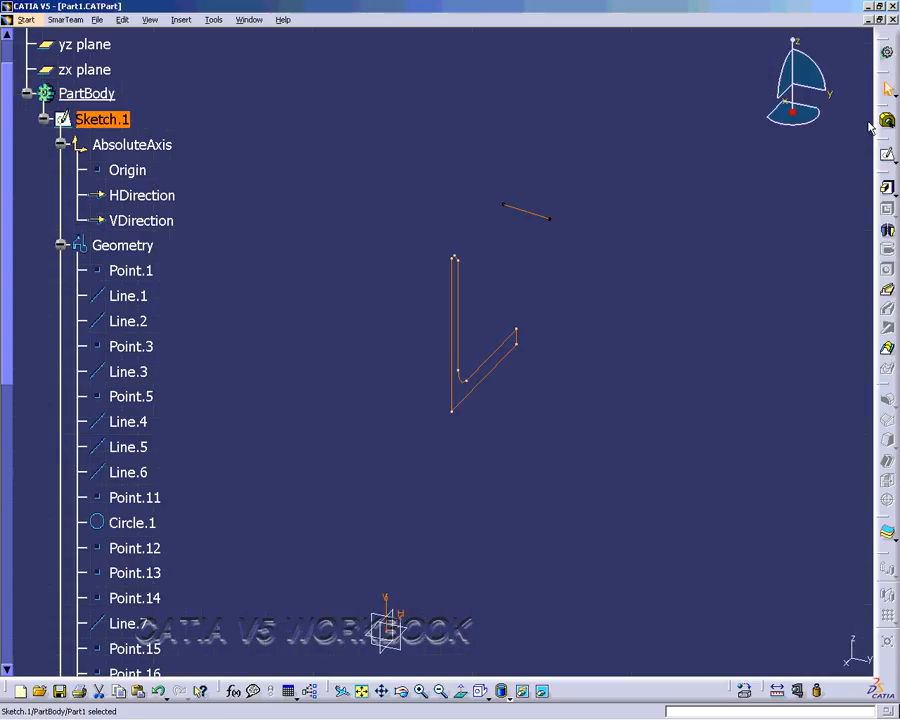
click(886, 189)
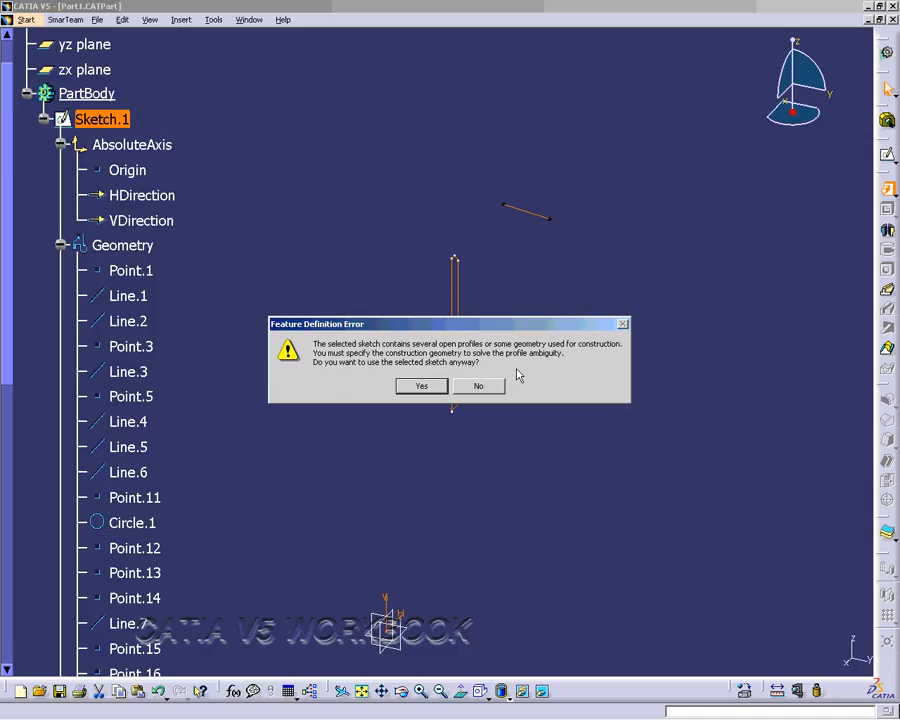
key(Return)
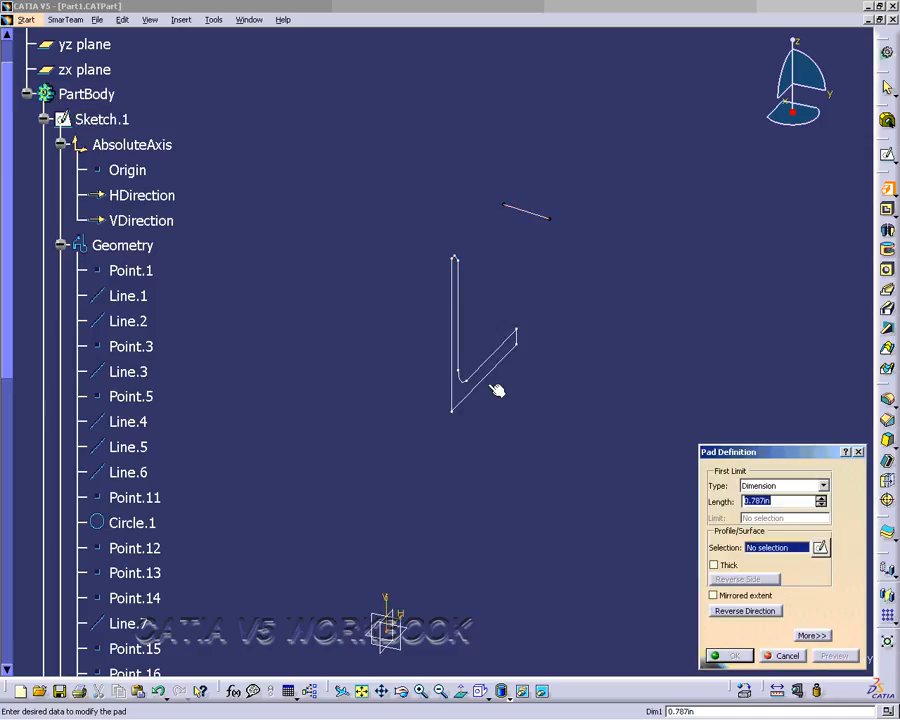
click(782, 655)
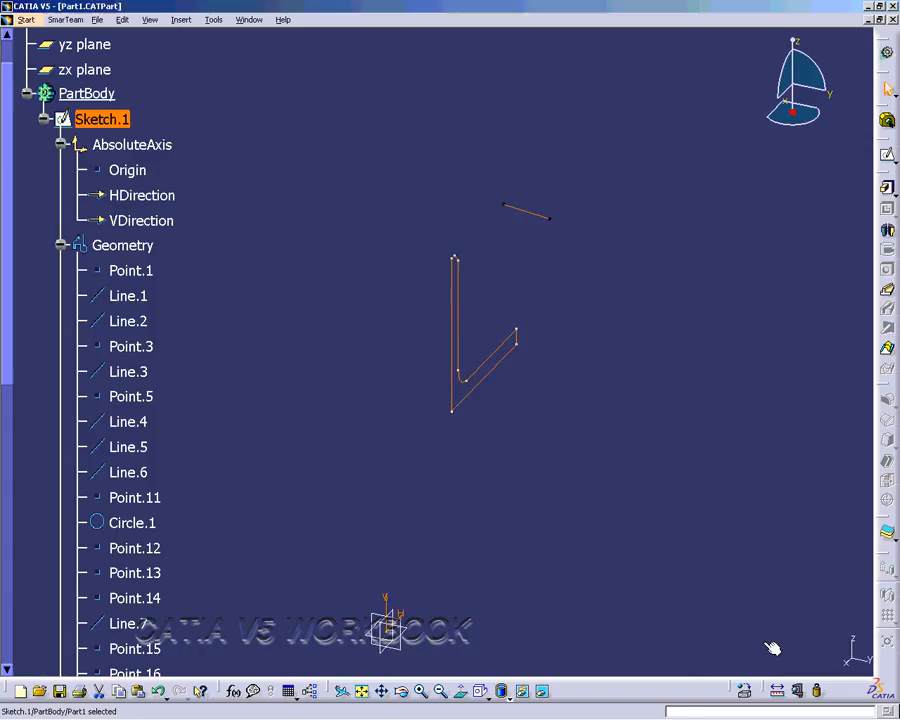
Reopen Sketch.1 and delete the stray slanted line.
click(895, 159)
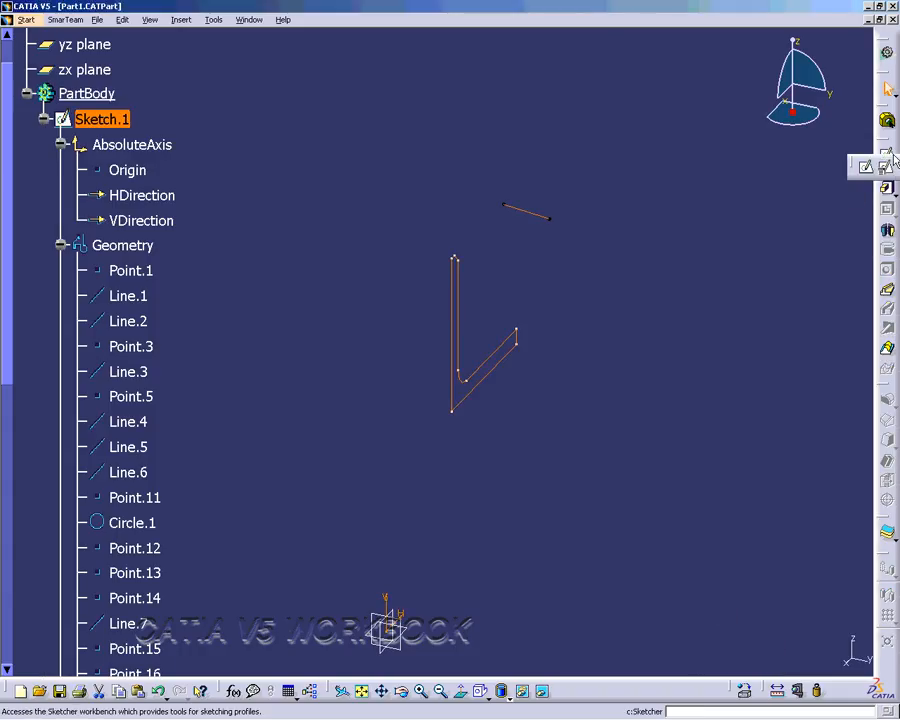
click(885, 165)
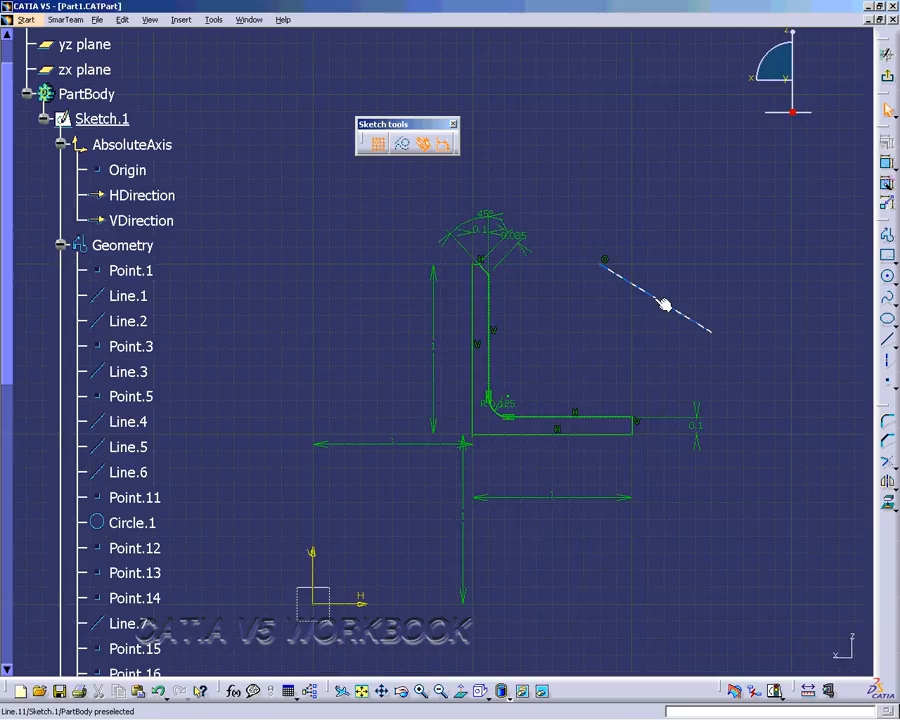
click(657, 301)
right_click(657, 300)
click(695, 413)
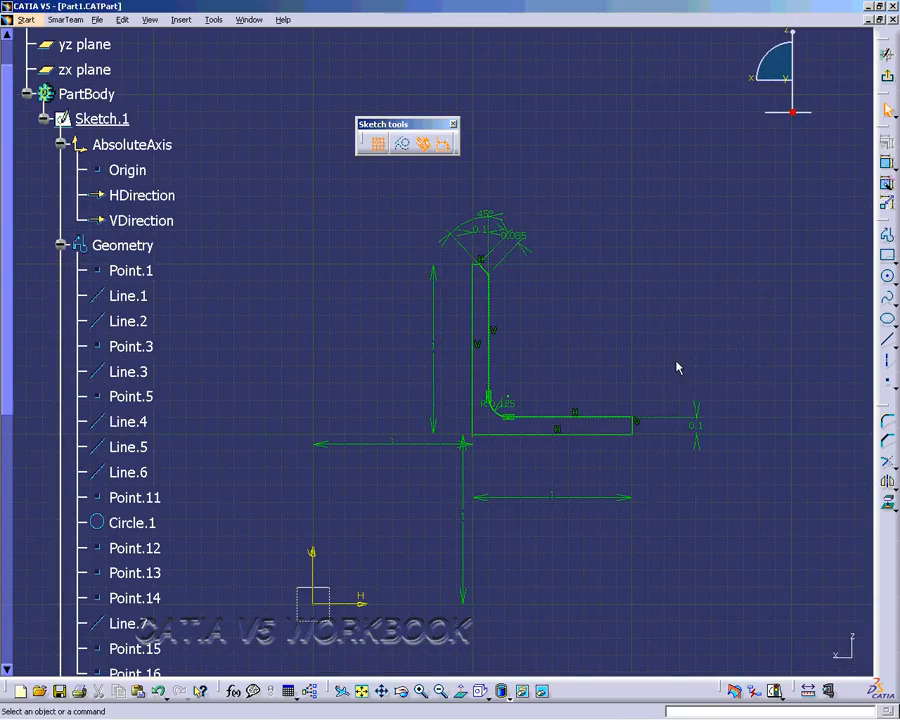
Remove the short vertical line that closes the free end of the L profile's horizontal leg.
right_click(638, 424)
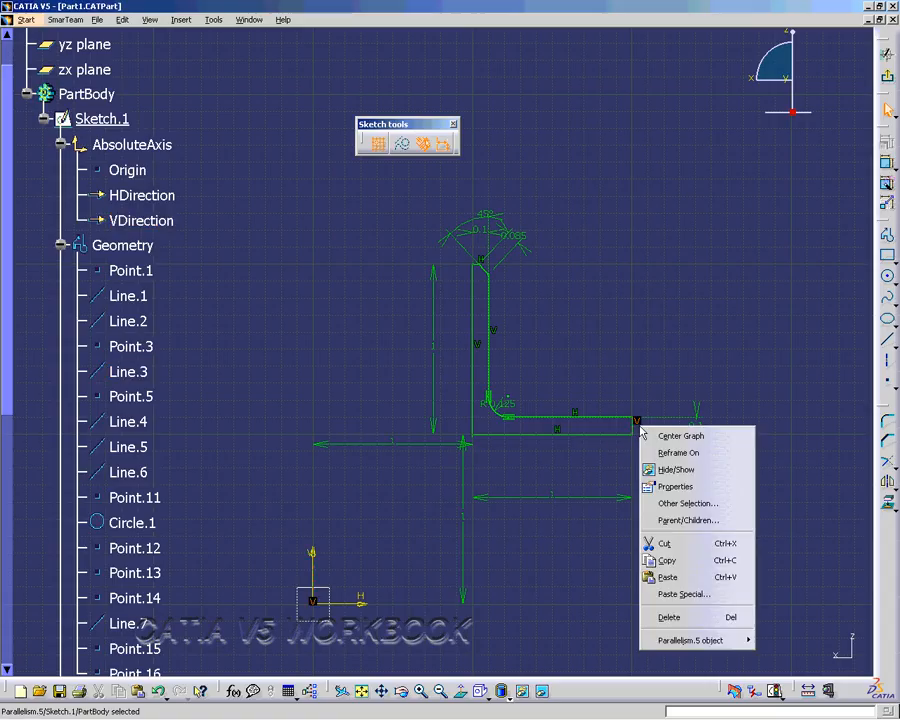
right_click(638, 424)
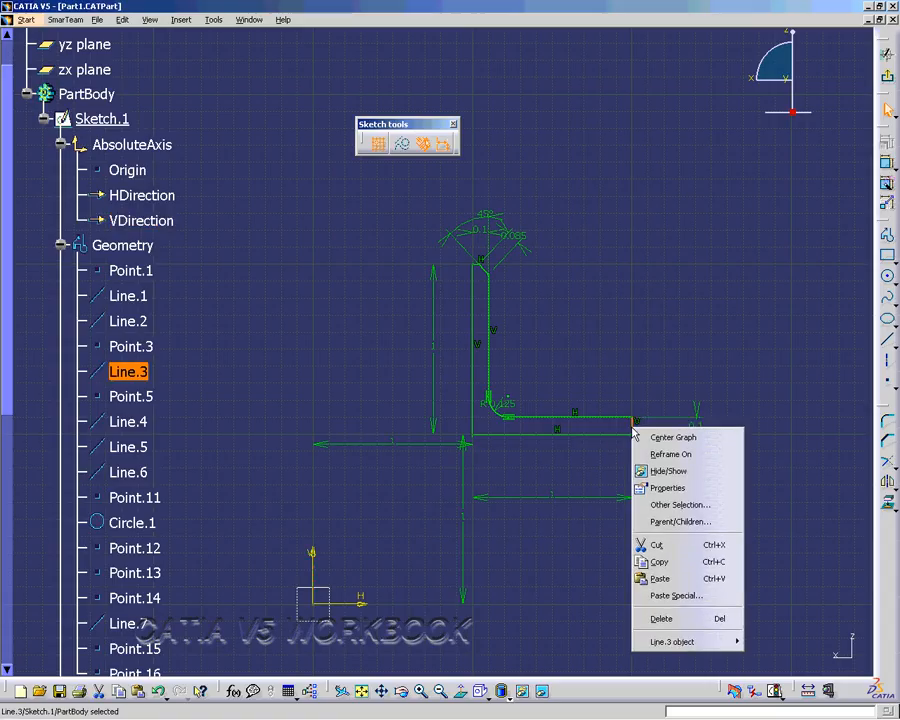
click(657, 545)
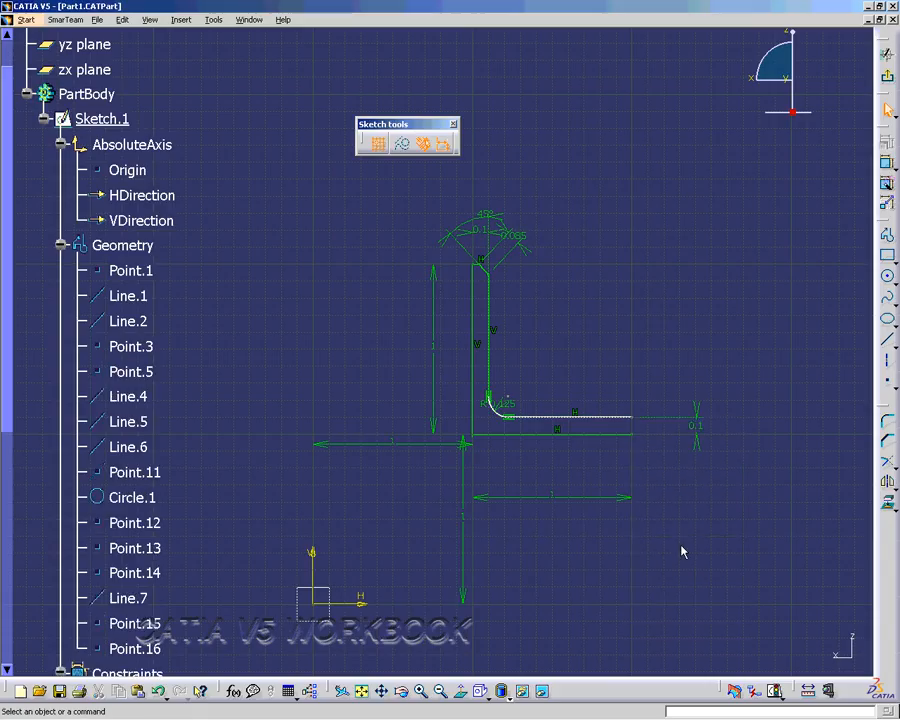
Leave the sketch, try to pad the open L profile as the first feature, and cancel the pad.
click(889, 79)
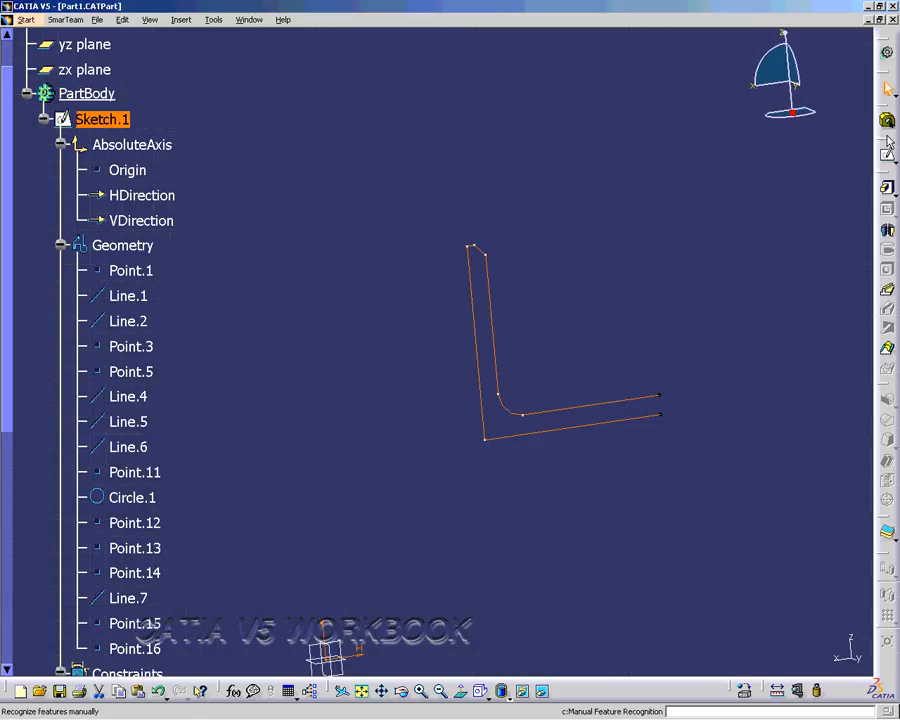
click(888, 190)
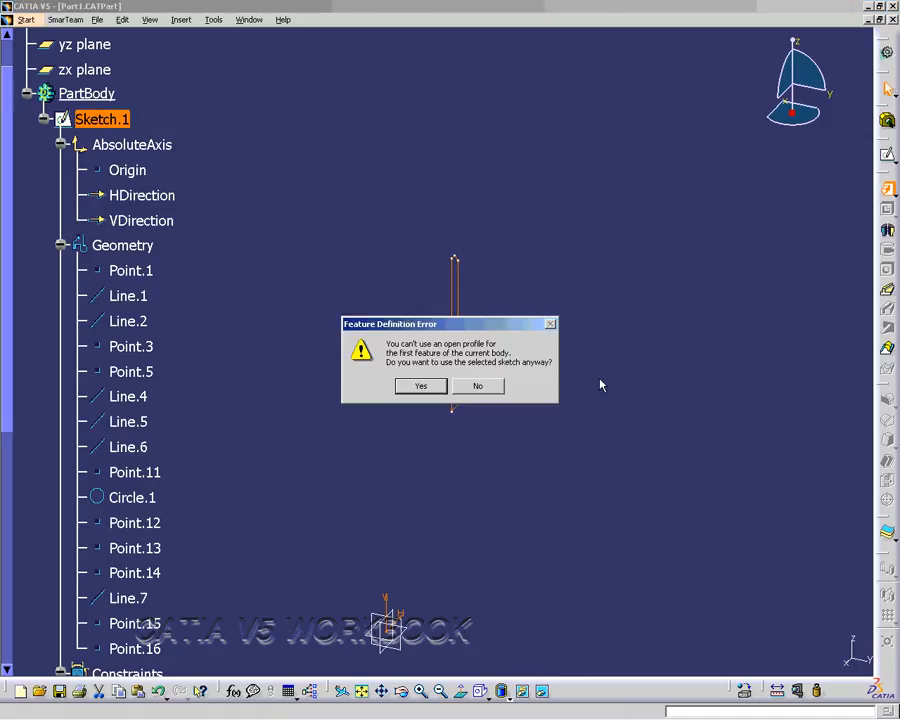
click(478, 386)
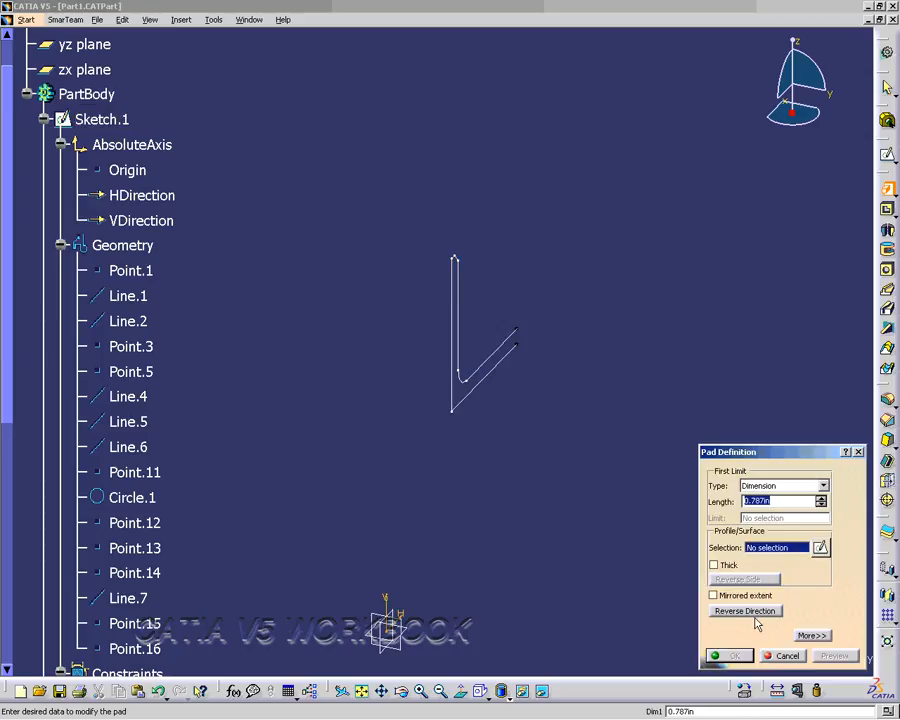
click(787, 656)
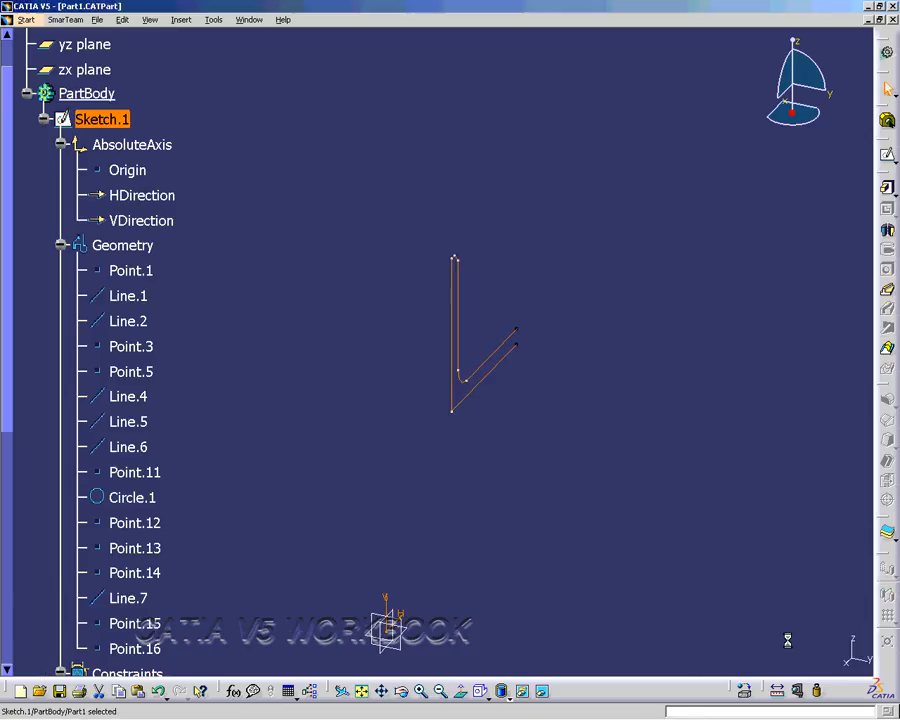
Reopen Sketch.1 and draw a vertical line between the open endpoints of the horizontal leg to close the L profile.
click(888, 160)
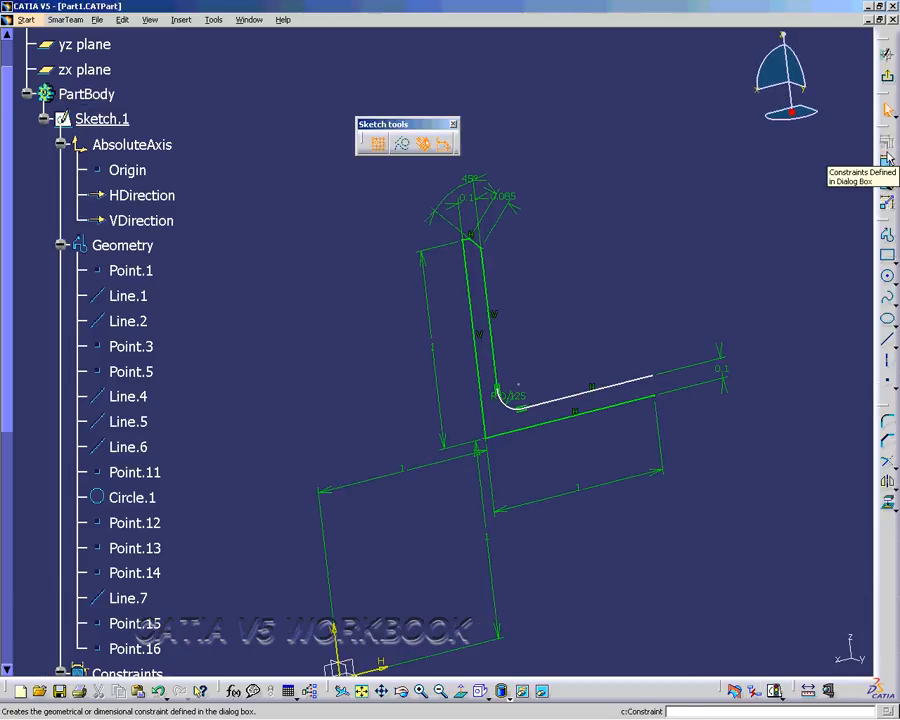
click(886, 340)
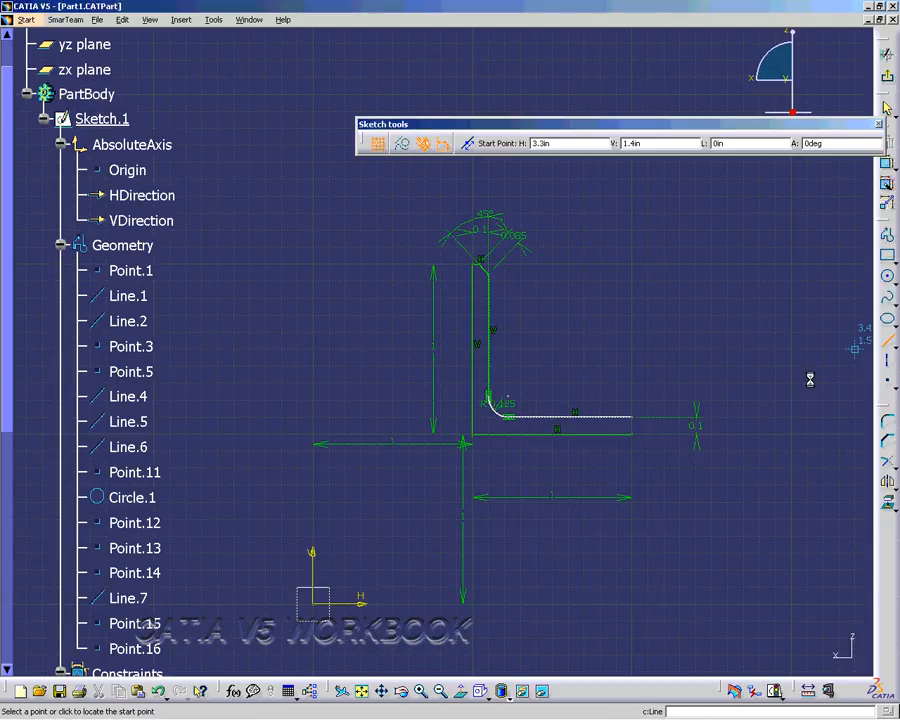
click(633, 435)
click(633, 418)
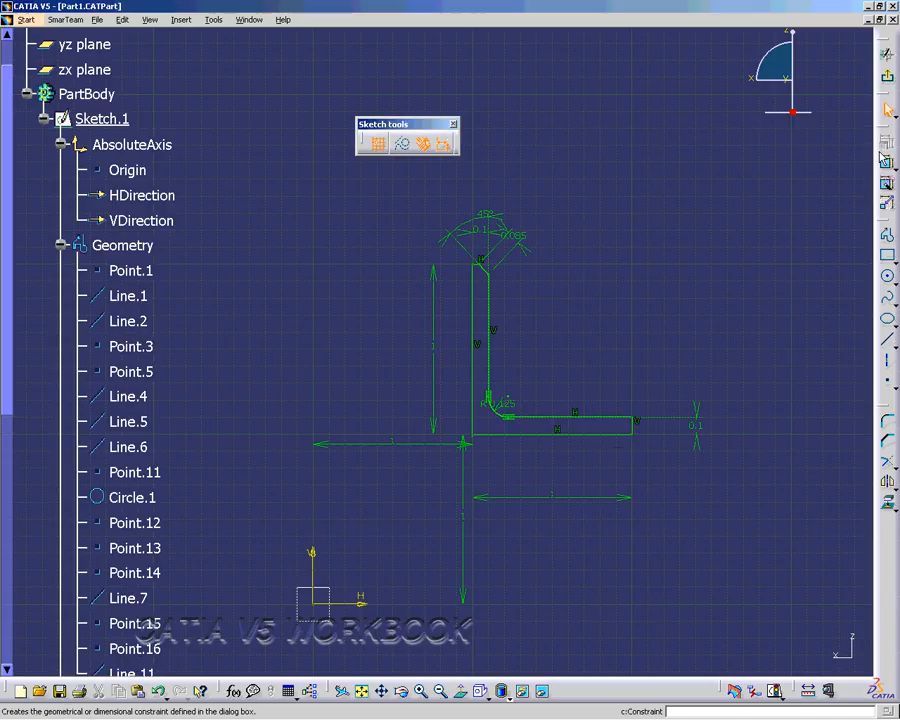
Leave the sketch and start a pad from the closed L profile in Sketch.1.
click(888, 80)
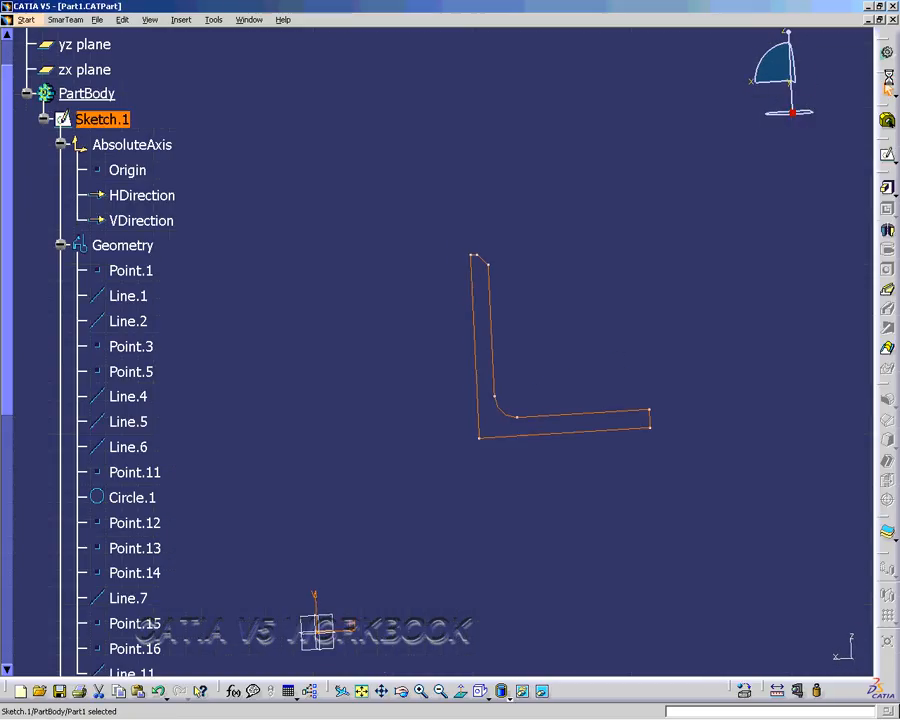
click(888, 190)
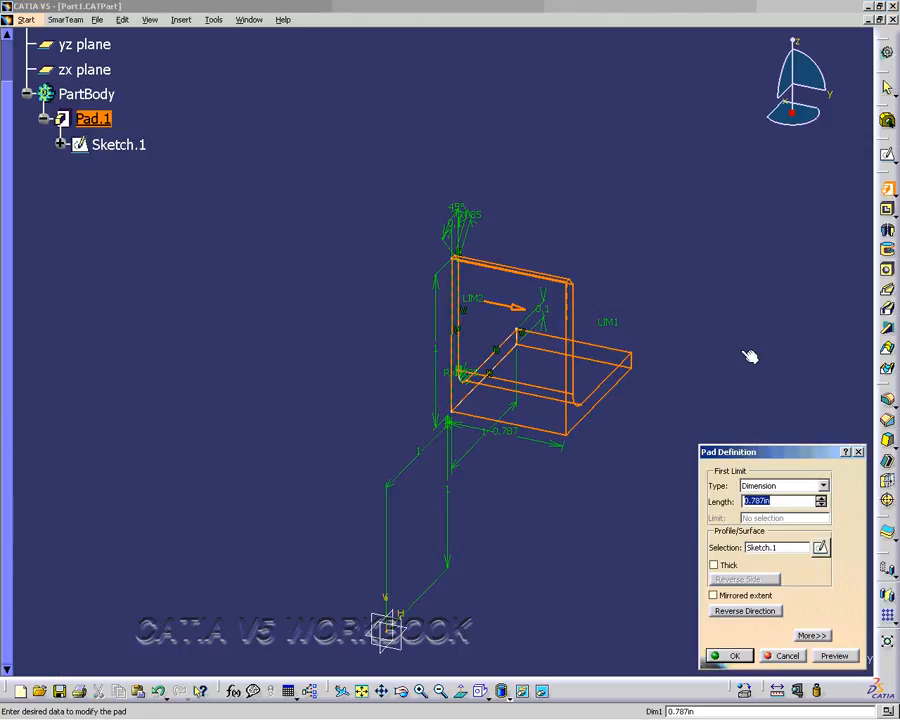
click(697, 240)
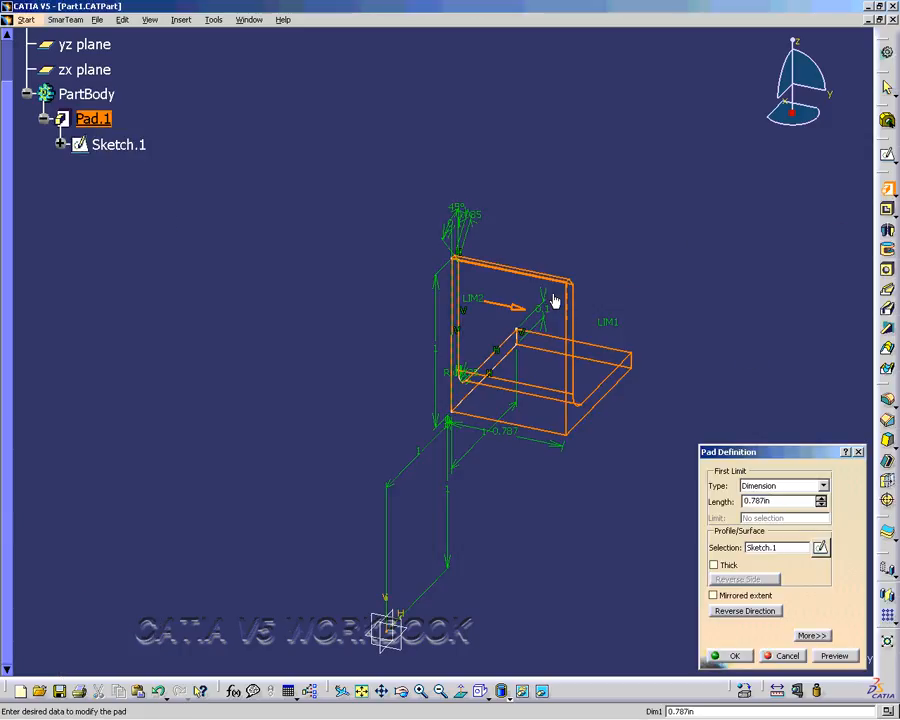
Reverse the pad direction and restore it, and switch Mirrored extent on and off to compare the previews.
click(509, 309)
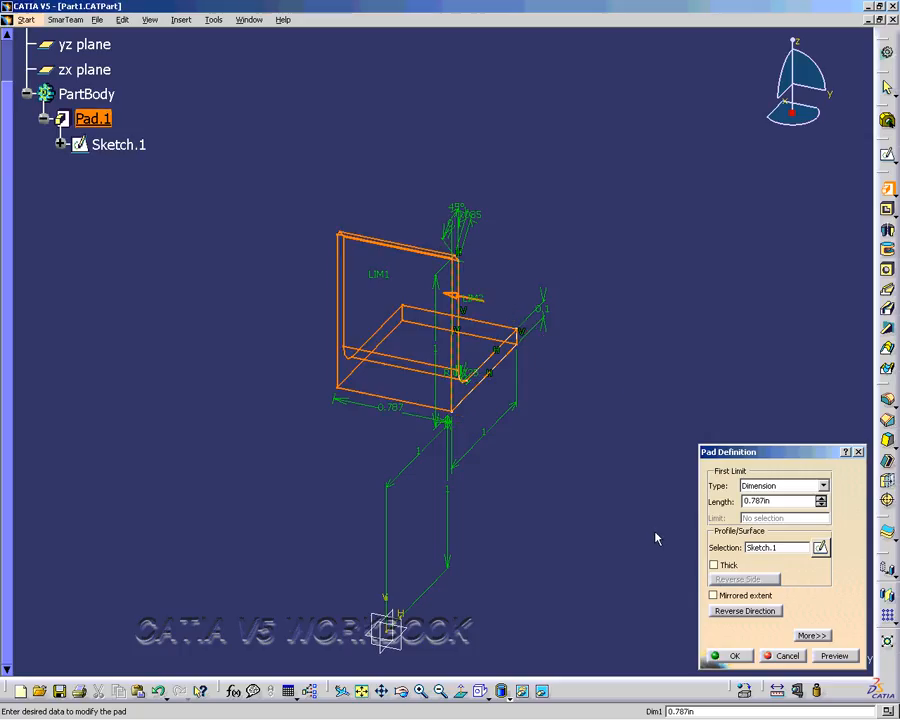
click(743, 611)
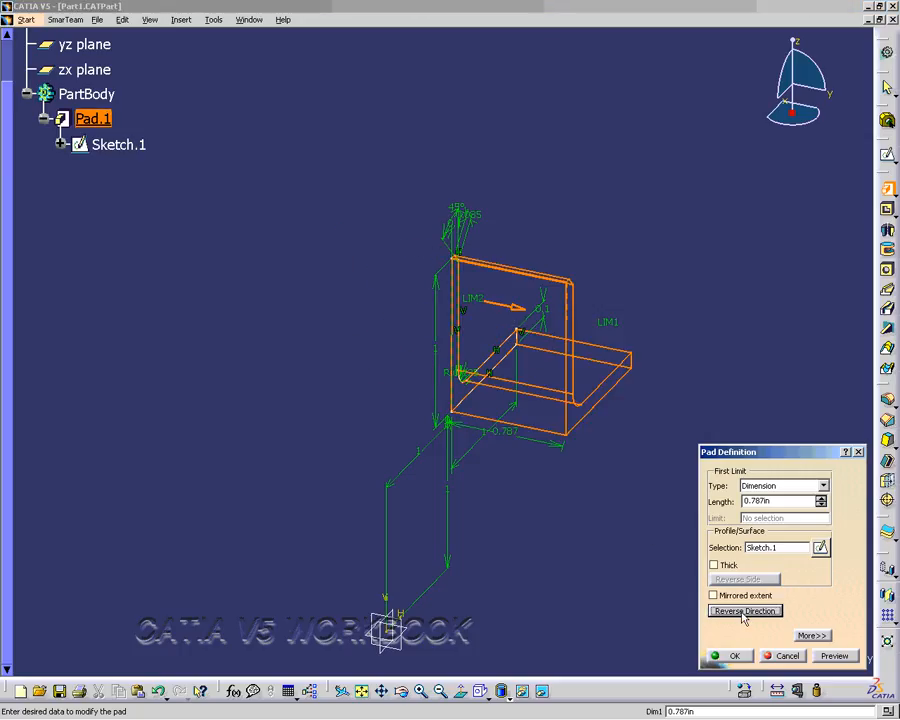
click(713, 595)
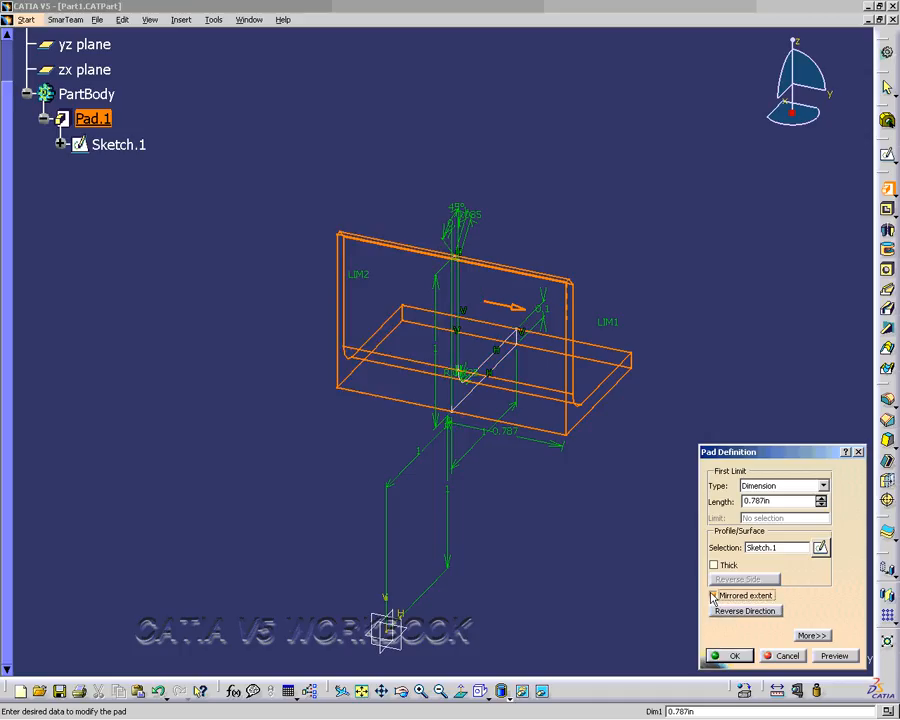
click(713, 595)
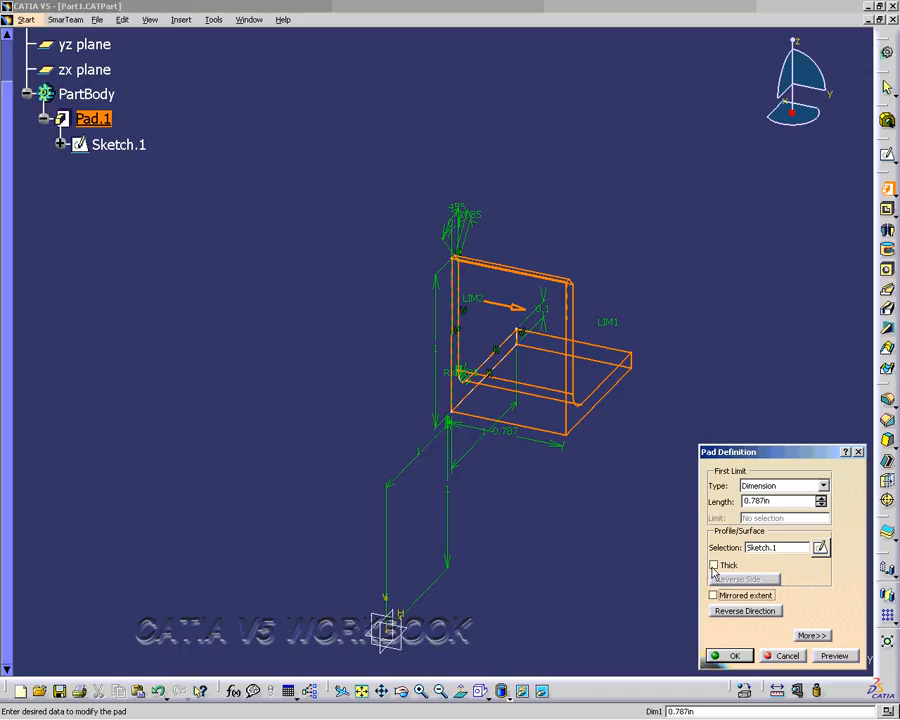
Turn the pad's Thick option on and off, and collapse the extended pad settings.
click(713, 565)
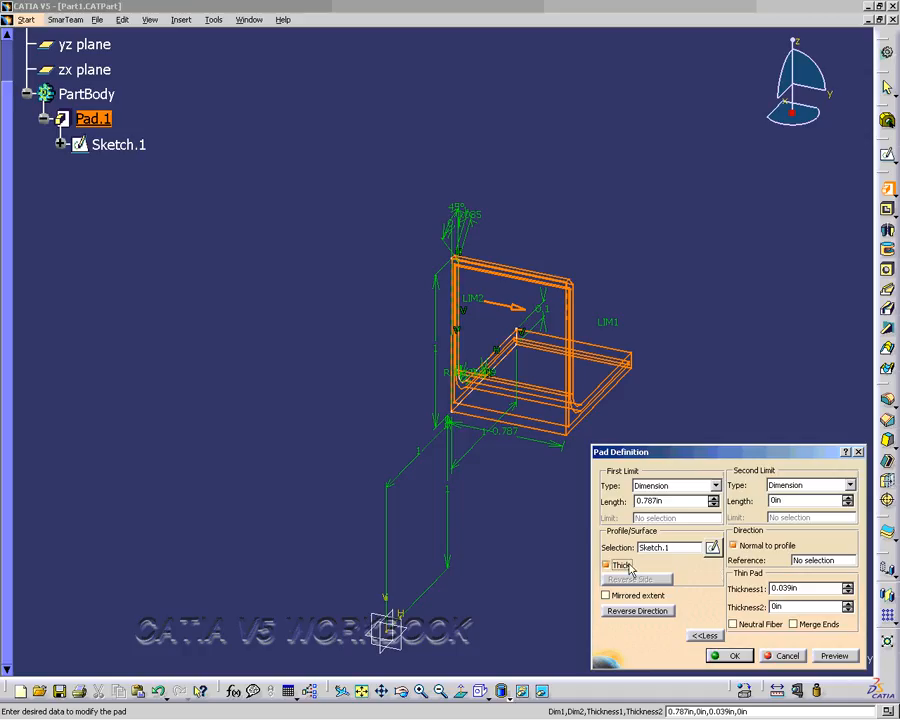
click(607, 566)
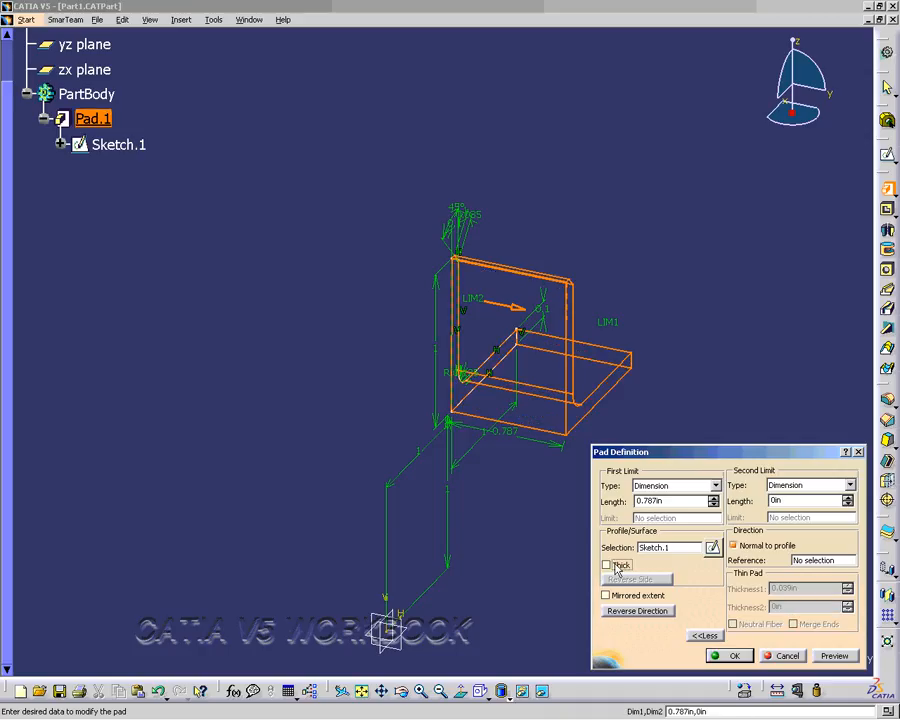
click(705, 637)
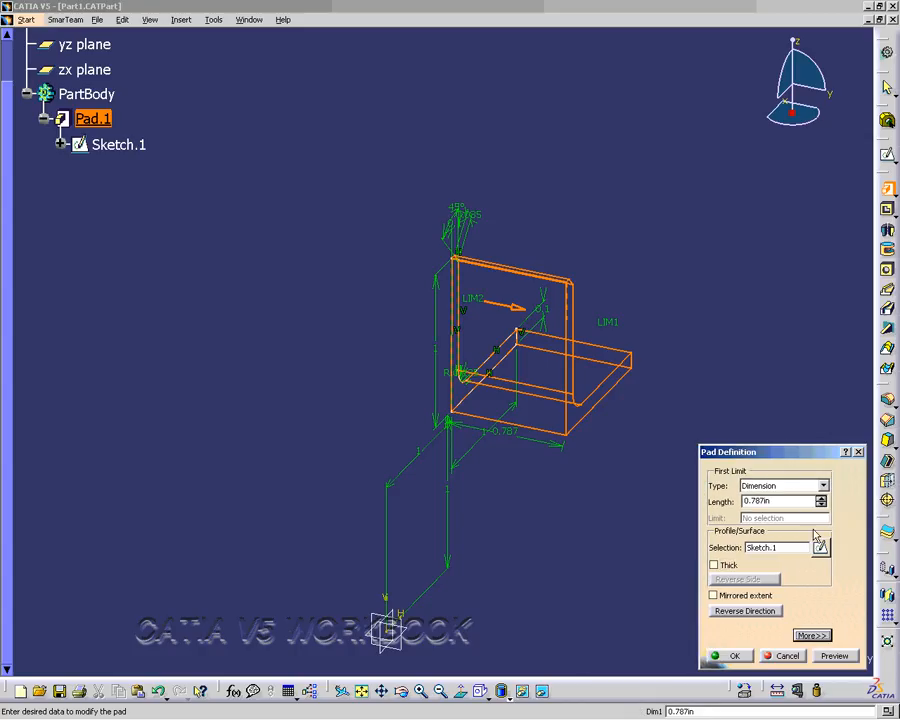
Keep the first limit type as Dimension, set the pad length to 12 in and create the pad.
click(824, 486)
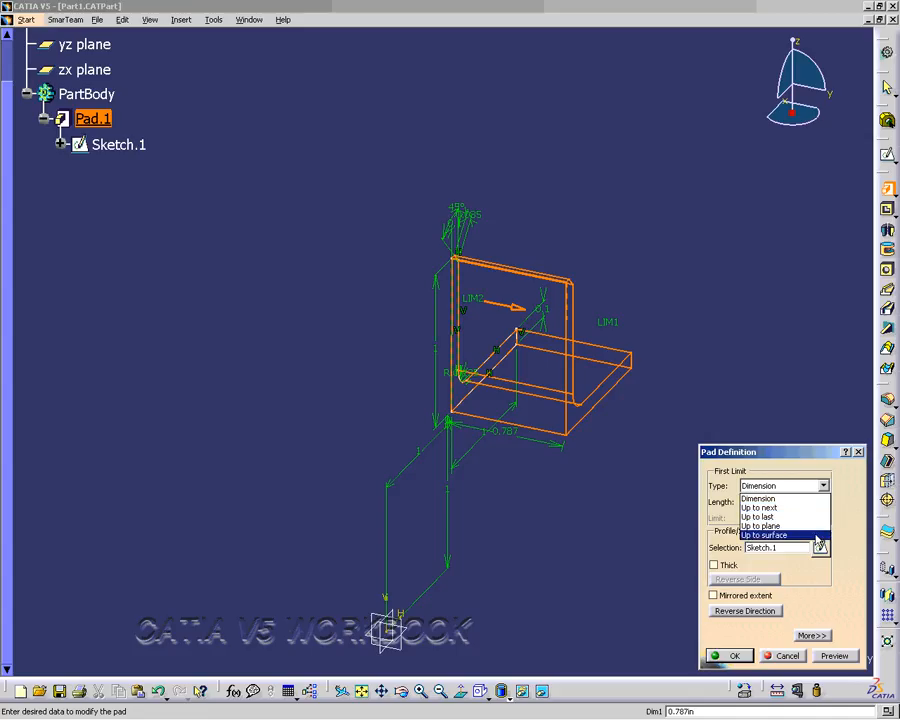
click(800, 498)
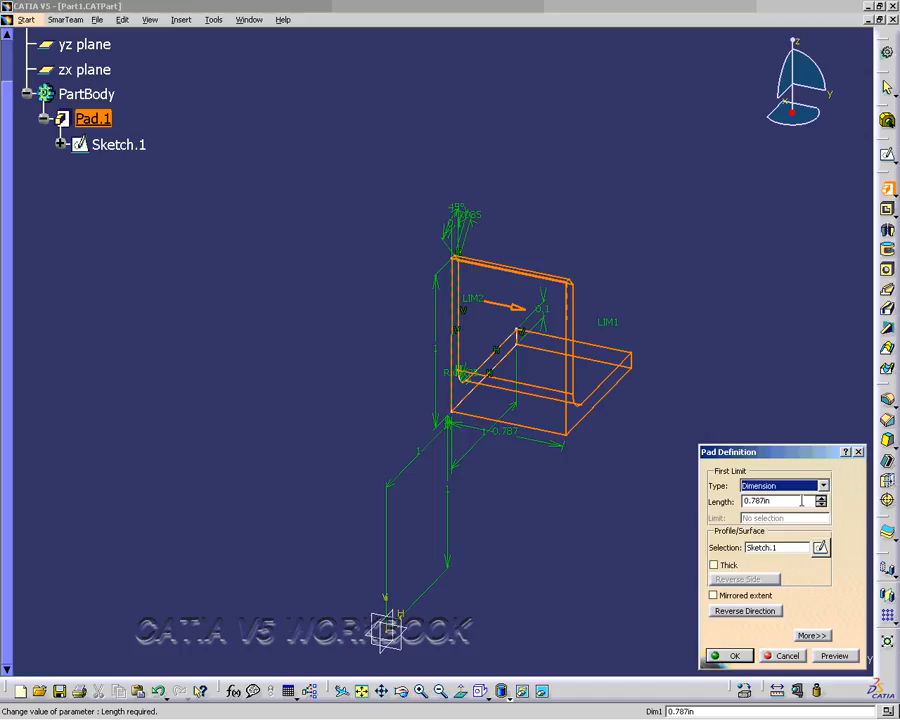
drag(783, 503, 721, 502)
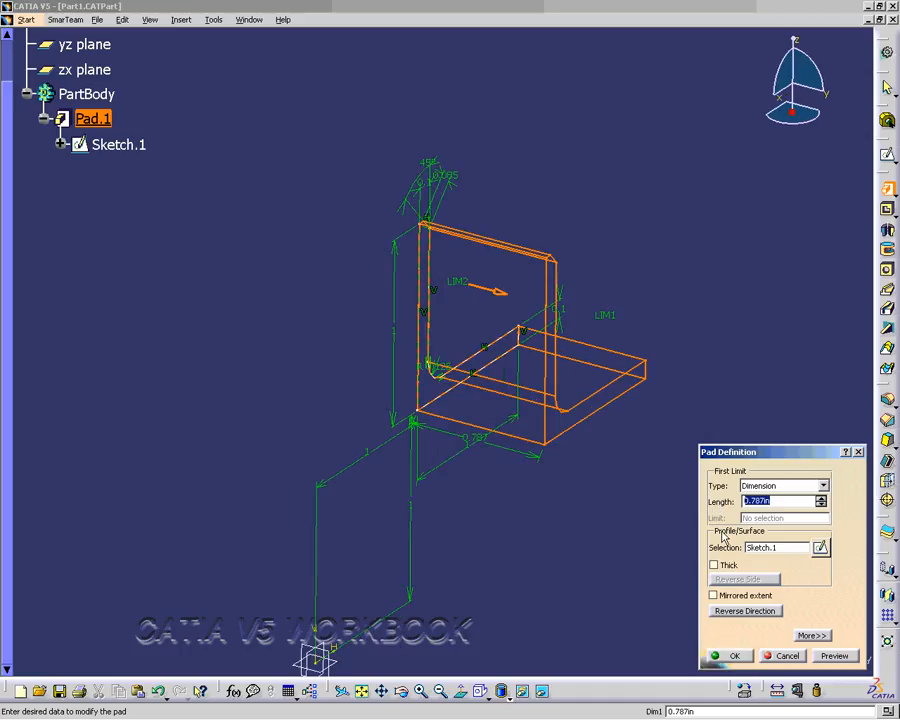
text(12)
key(Return)
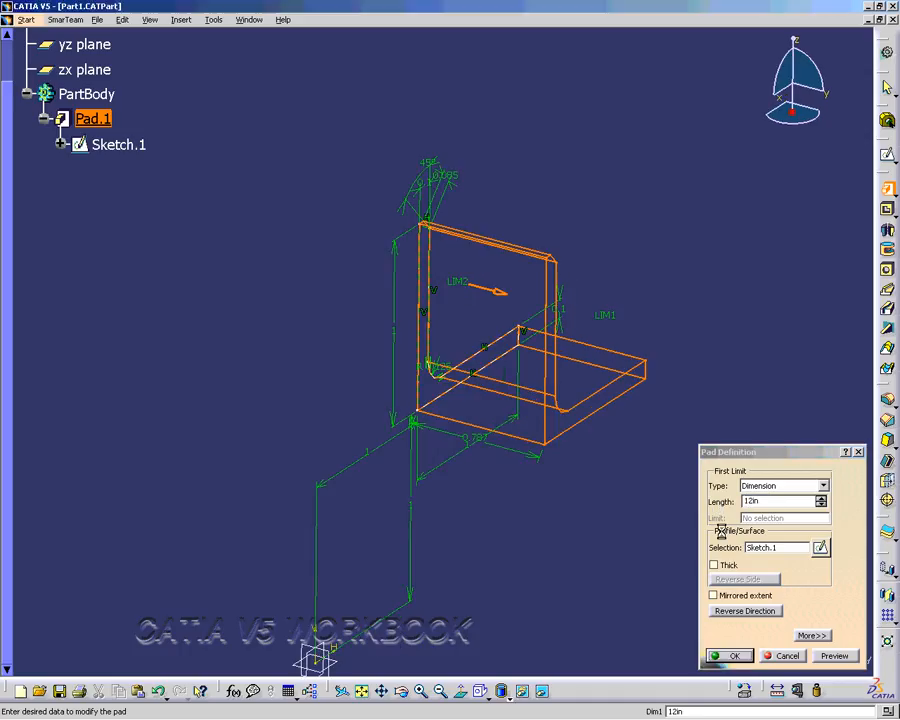
click(363, 690)
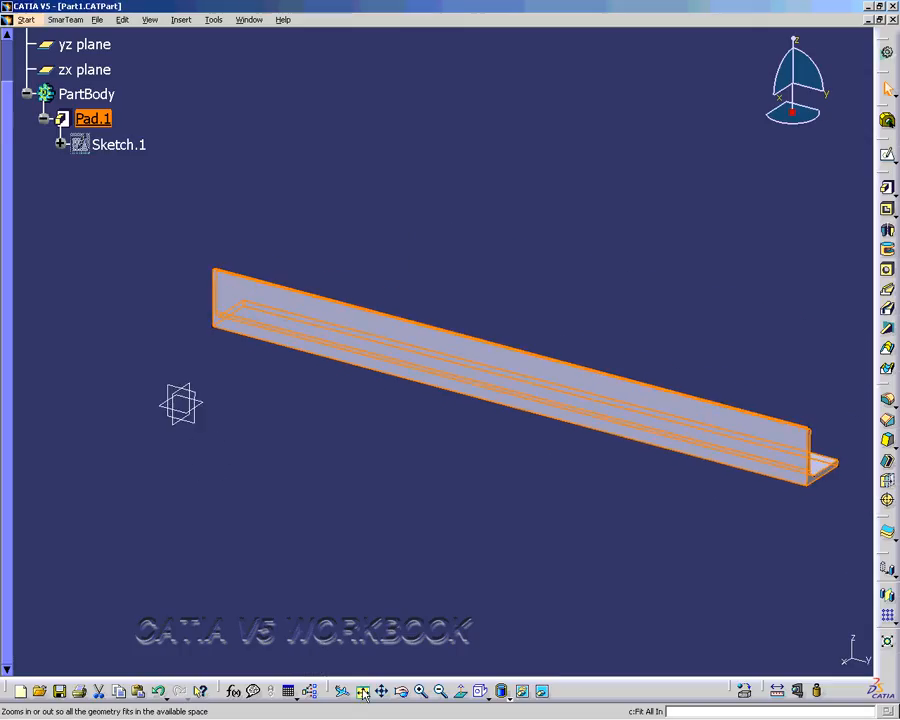
click(499, 527)
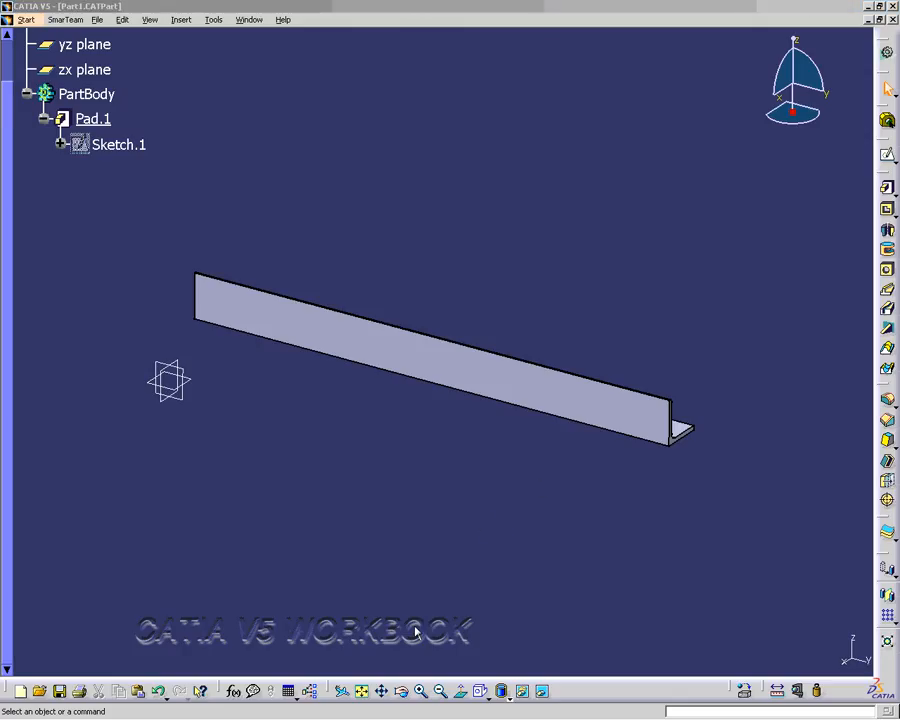
Save the part as Part1.CATPart in the Lesson1 folder and exit the program.
click(405, 690)
drag(540, 460, 214, 421)
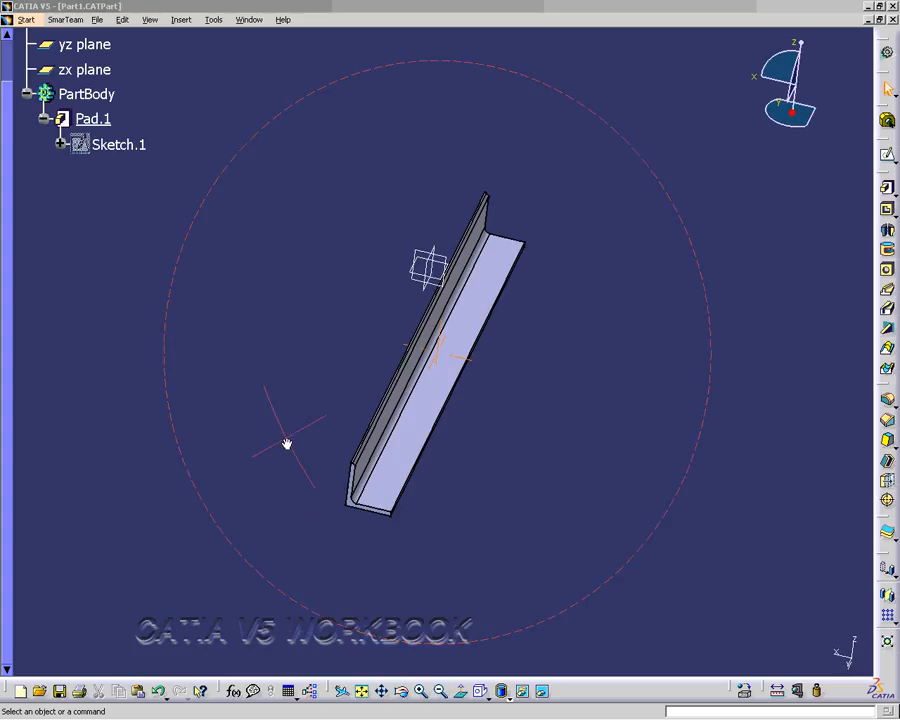
middle_drag(286, 443, 282, 320)
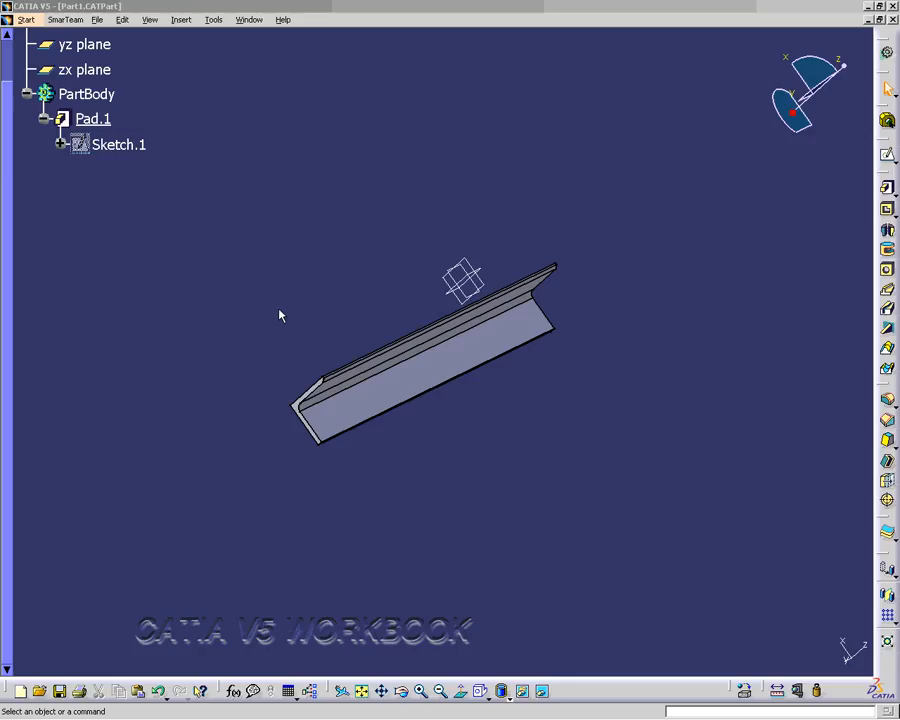
click(97, 20)
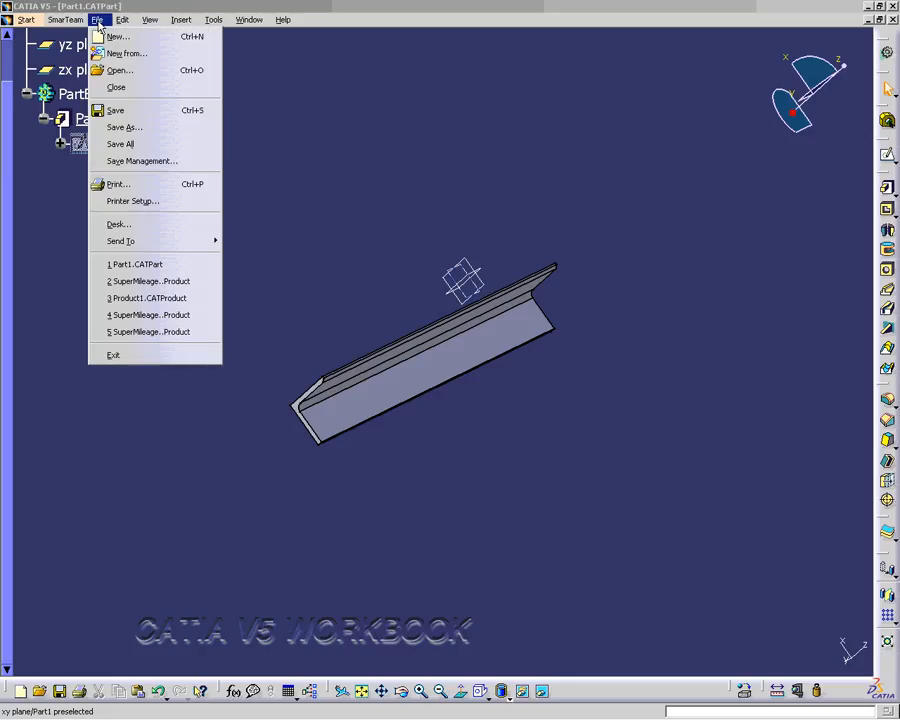
click(125, 128)
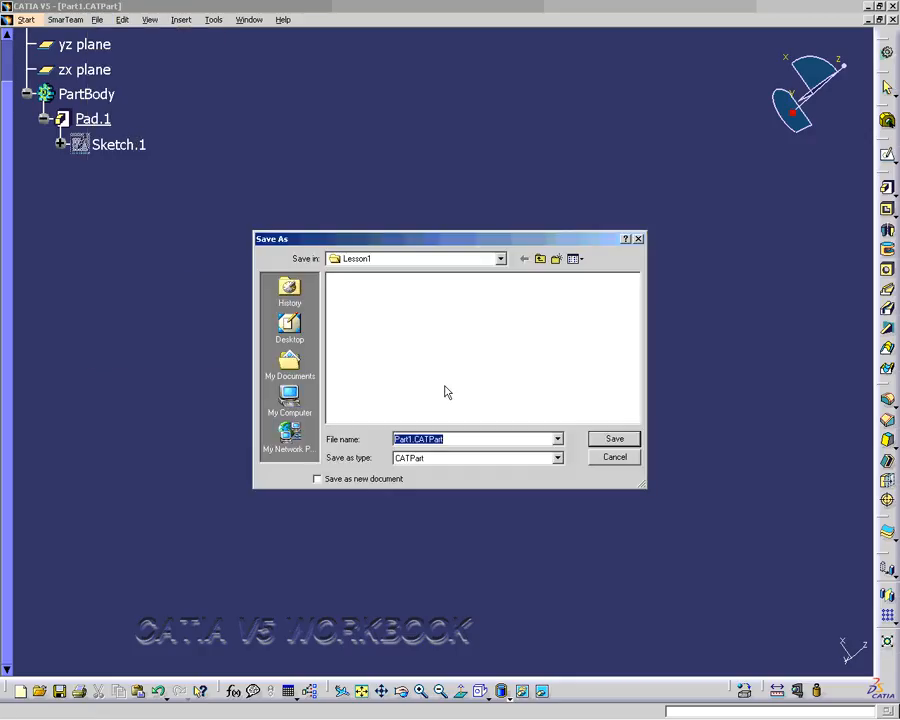
click(616, 442)
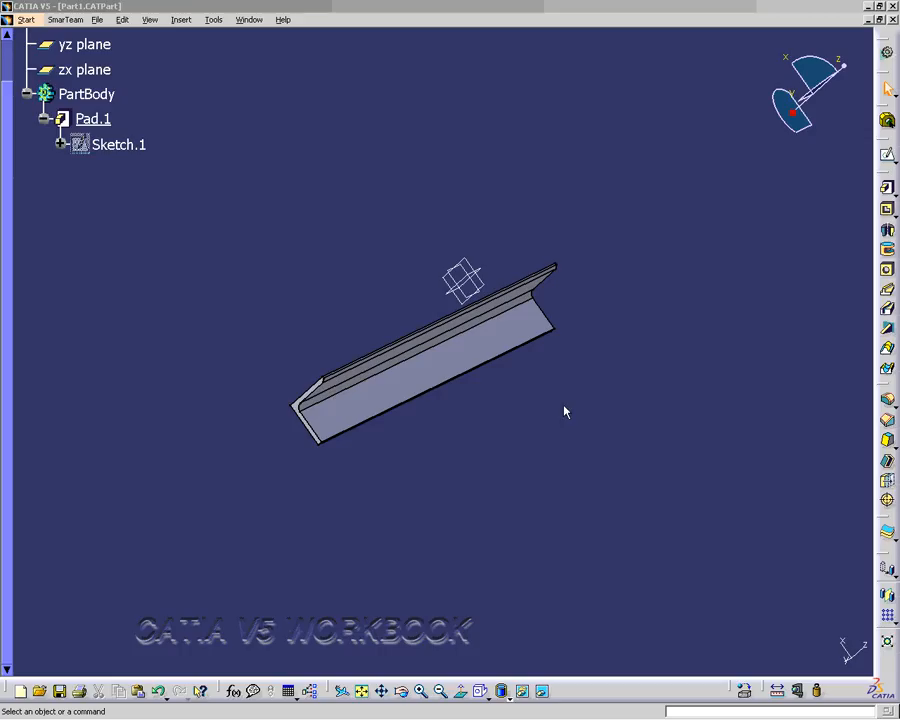
click(97, 20)
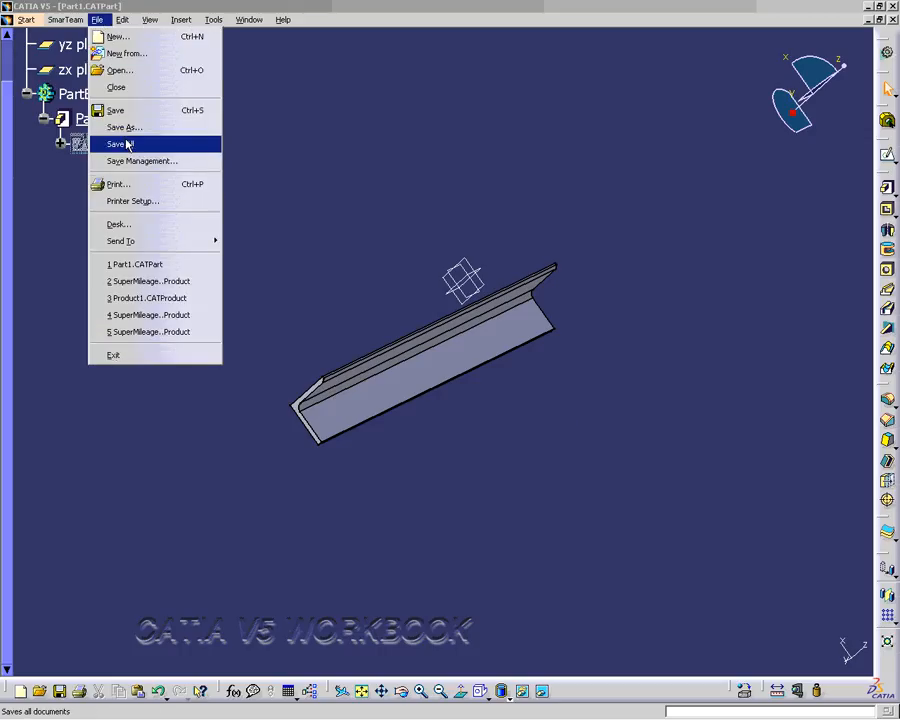
click(139, 358)
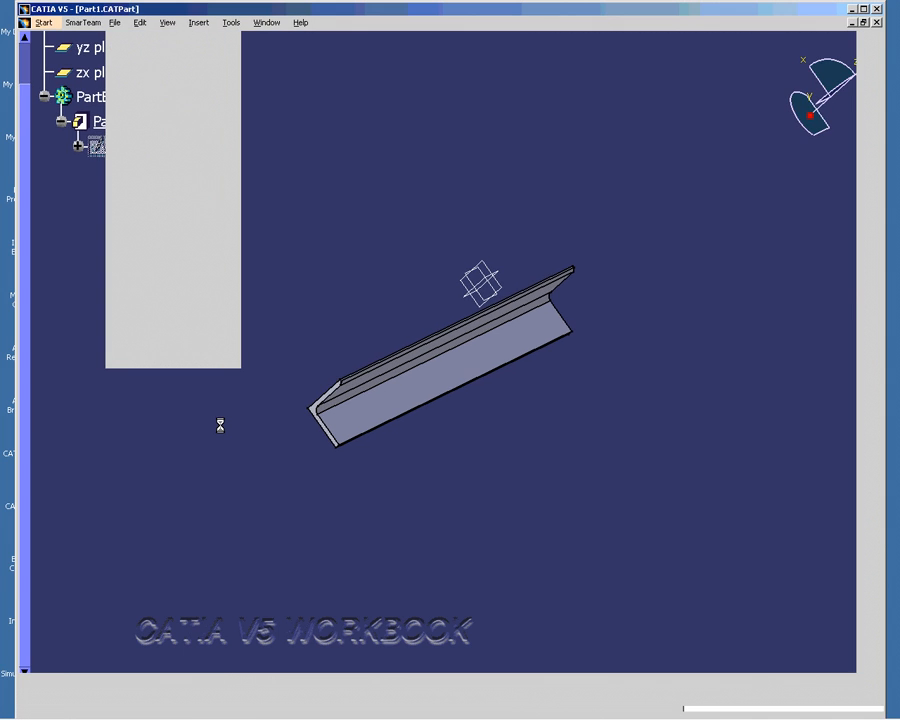